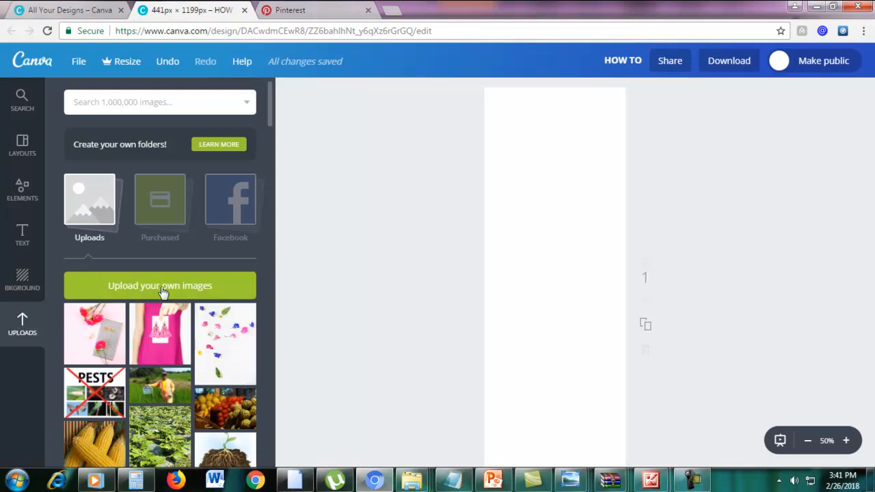
- Browse the local STOCK PHOTOS folder for the wonderfelle free stock 4 photo of carnations and a notebook
click(153, 291)
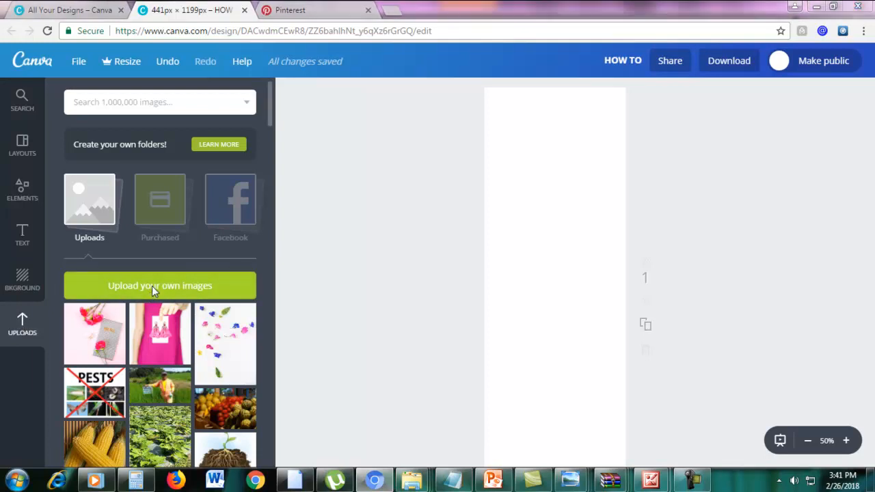
drag(867, 134, 866, 180)
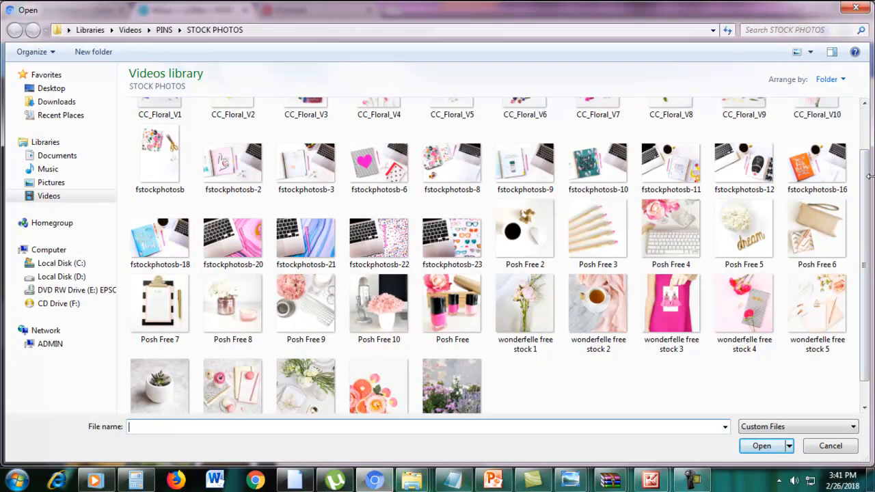
double_click(739, 304)
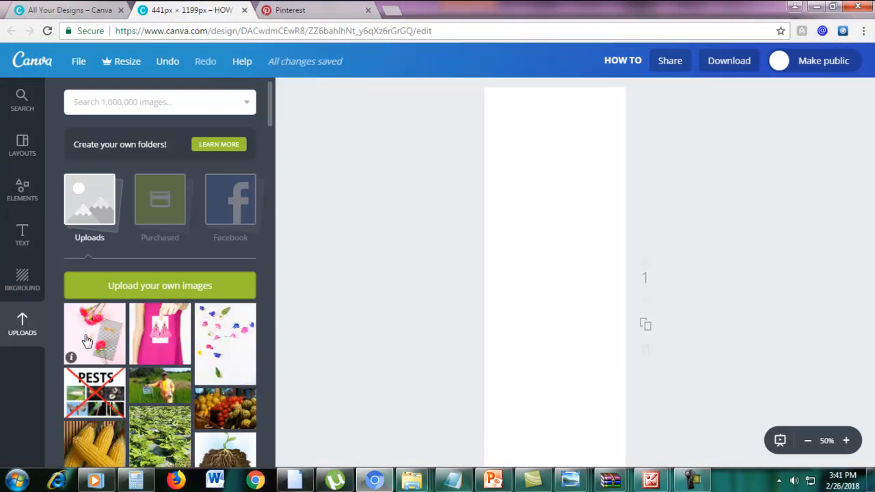
- Place the uploaded carnation-and-notebook photo on the page and enlarge it beyond the edges until it covers the whole page
drag(87, 340, 558, 328)
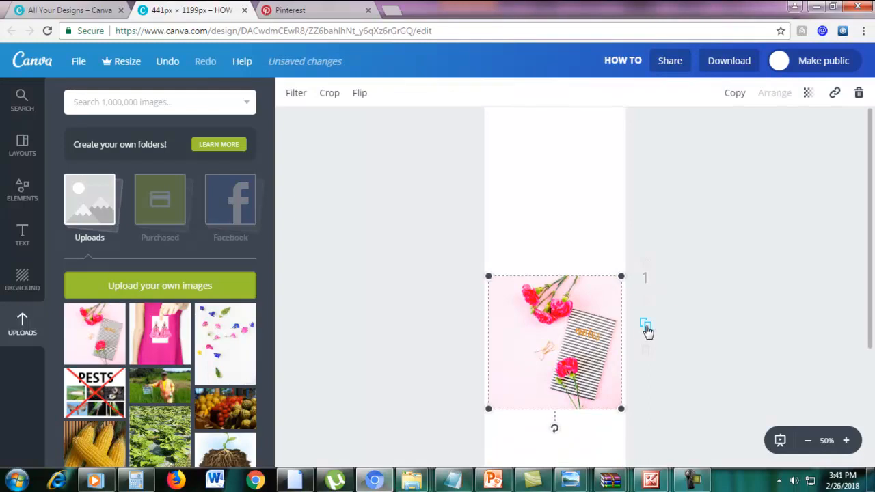
scroll(647, 330, down, 2)
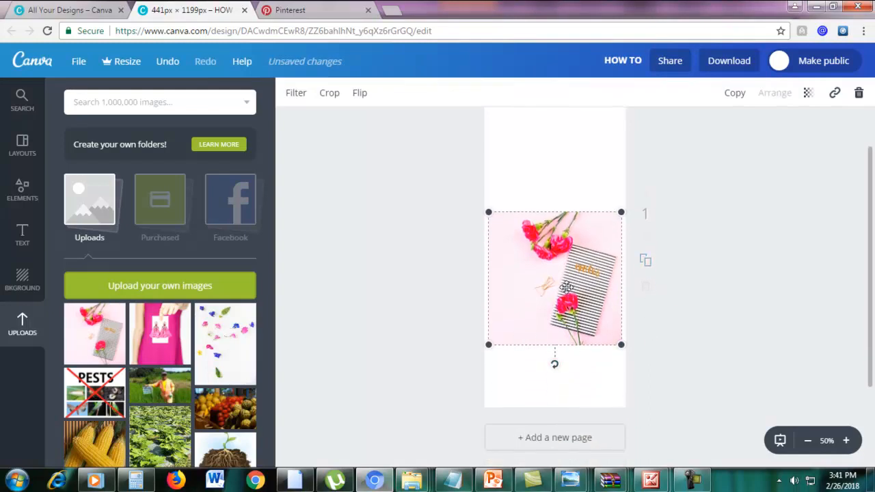
scroll(581, 286, up, 2)
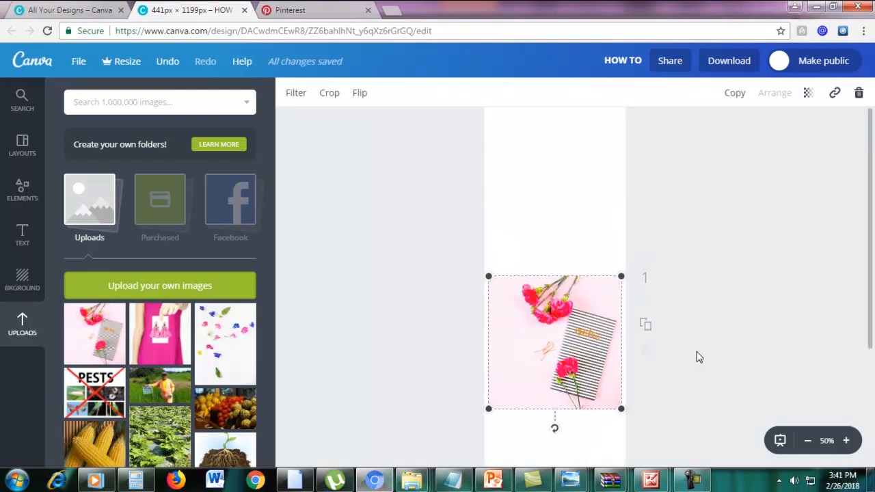
scroll(699, 356, down, 2)
click(808, 440)
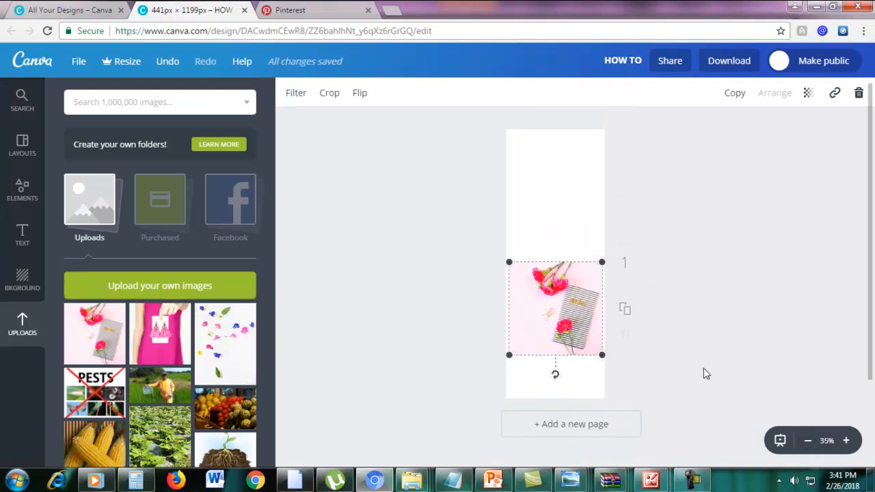
drag(509, 359, 484, 384)
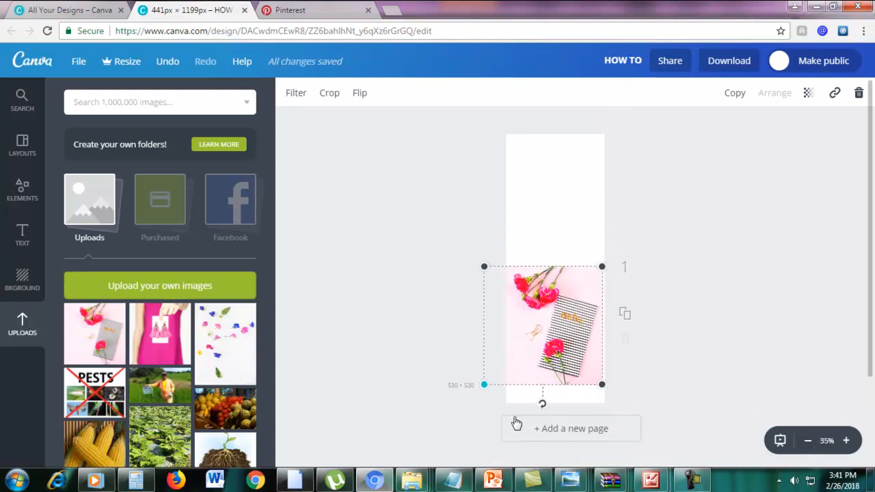
drag(605, 267, 737, 124)
drag(484, 402, 460, 425)
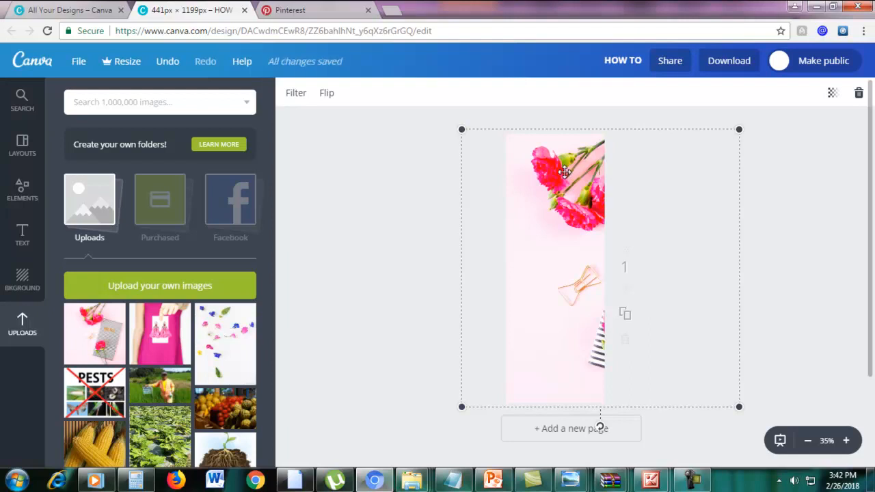
- Try flipping the background photo horizontally, and flip it back to its original orientation
click(329, 94)
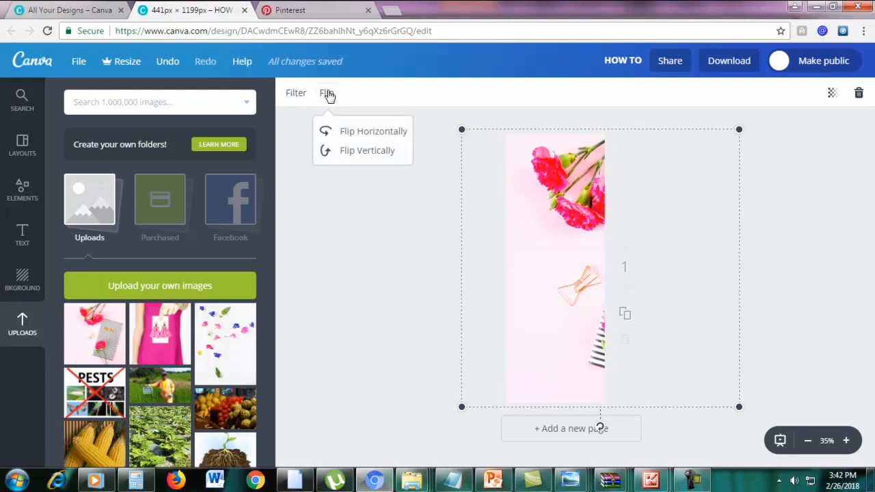
click(365, 136)
click(365, 136)
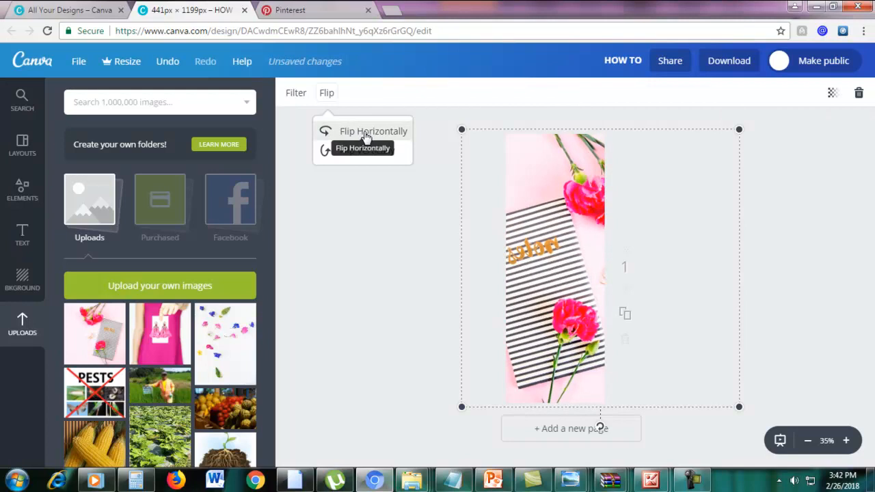
click(365, 134)
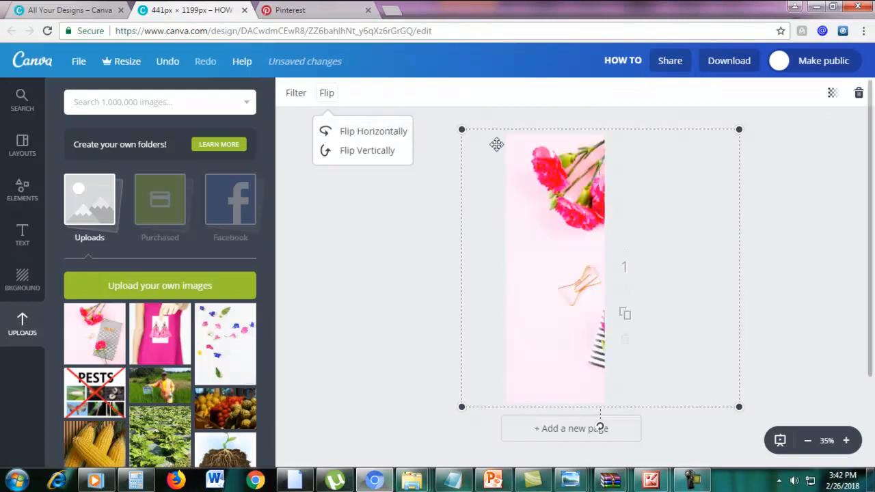
- Flip the background photo vertically so the large carnations sit near the page's bottom, and deselect it
click(361, 152)
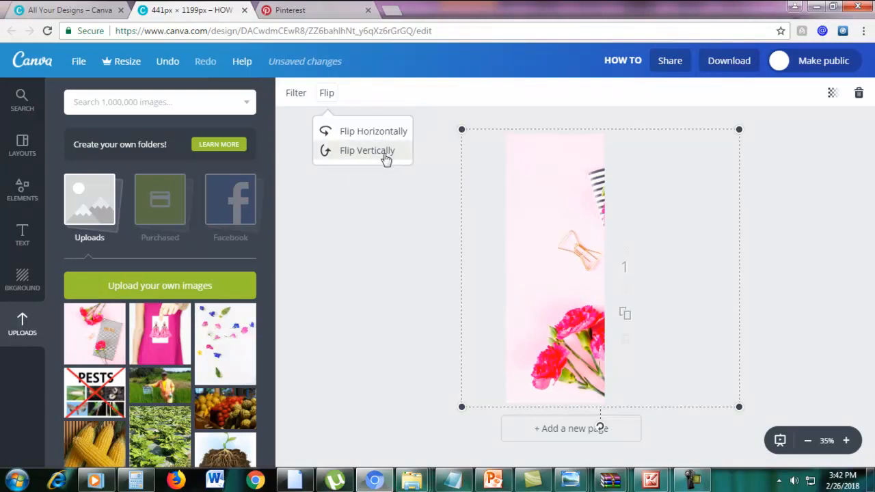
click(799, 296)
click(800, 295)
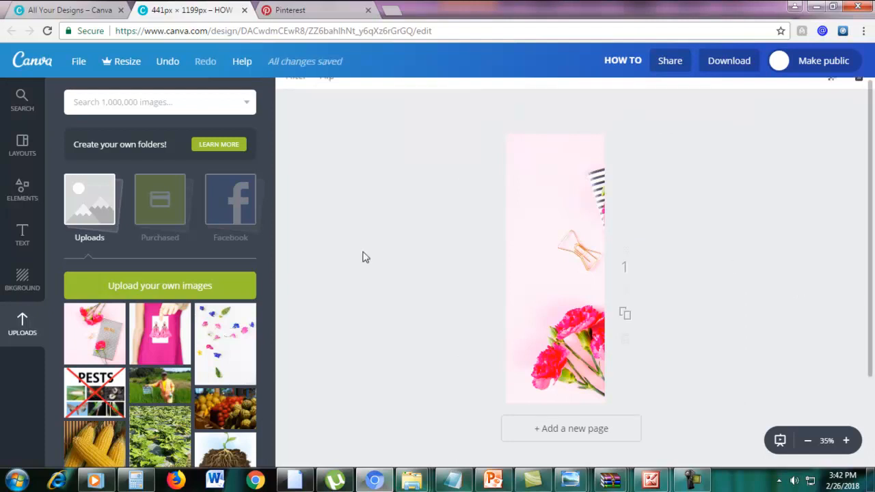
- Check the "5 Tips to Skyrocket Your Motivation" reference design, and add a solid circle shape, shrunk and centred near the top of the page
click(87, 8)
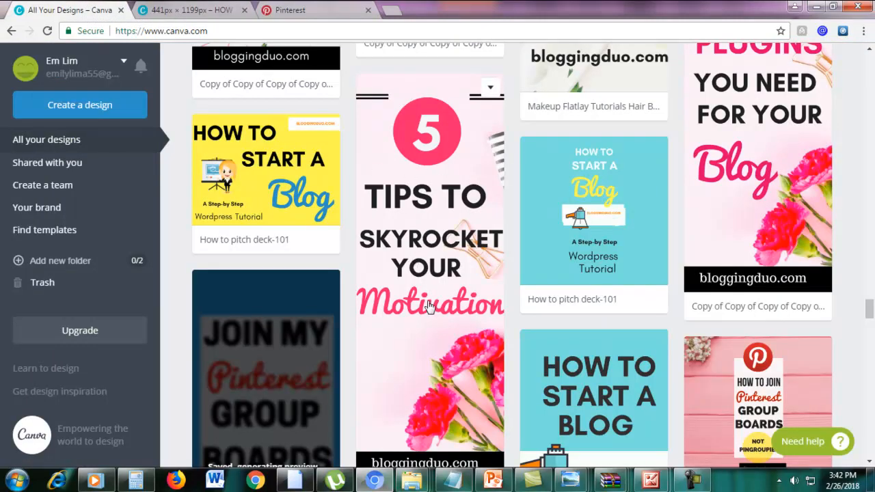
click(197, 12)
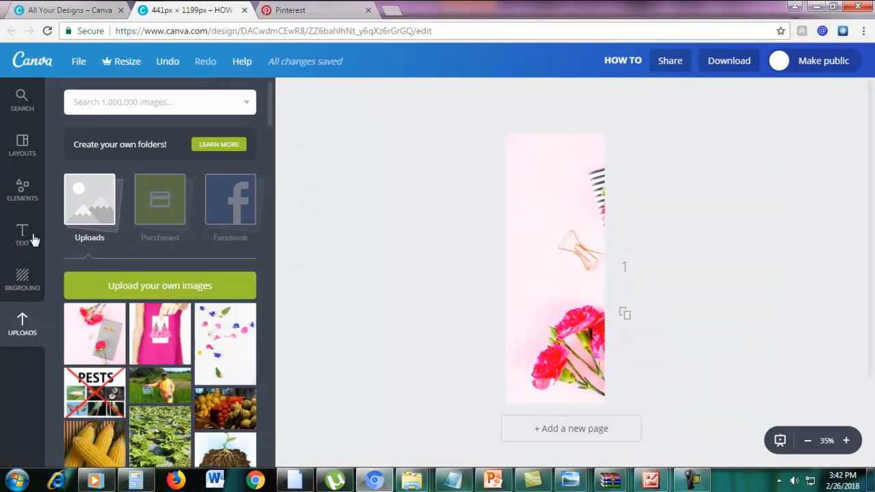
click(23, 198)
scroll(137, 224, up, 2)
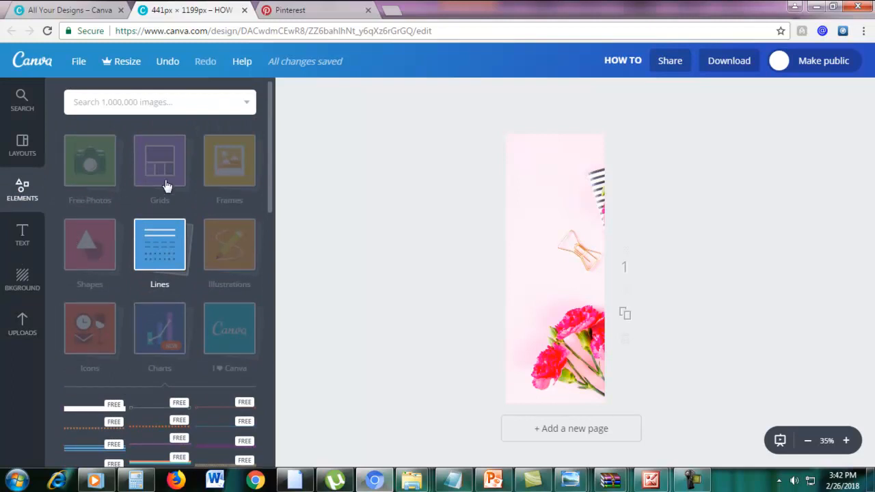
click(90, 254)
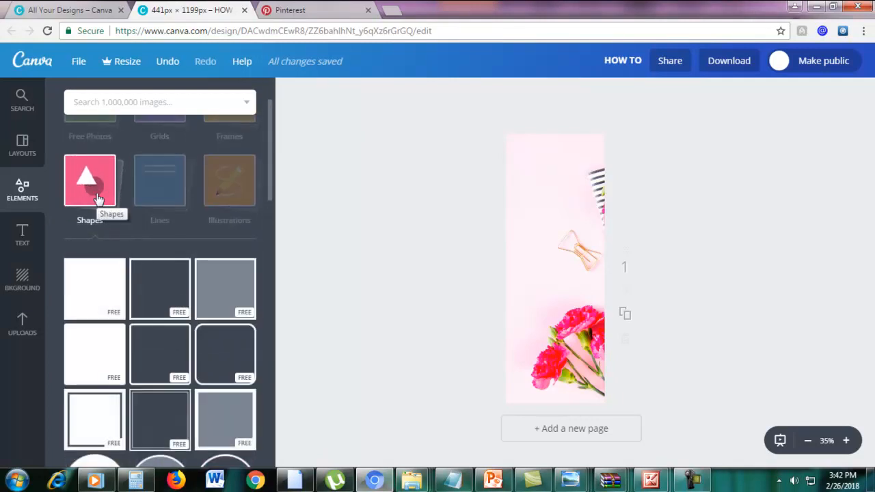
scroll(98, 200, down, 1)
scroll(98, 201, down, 1)
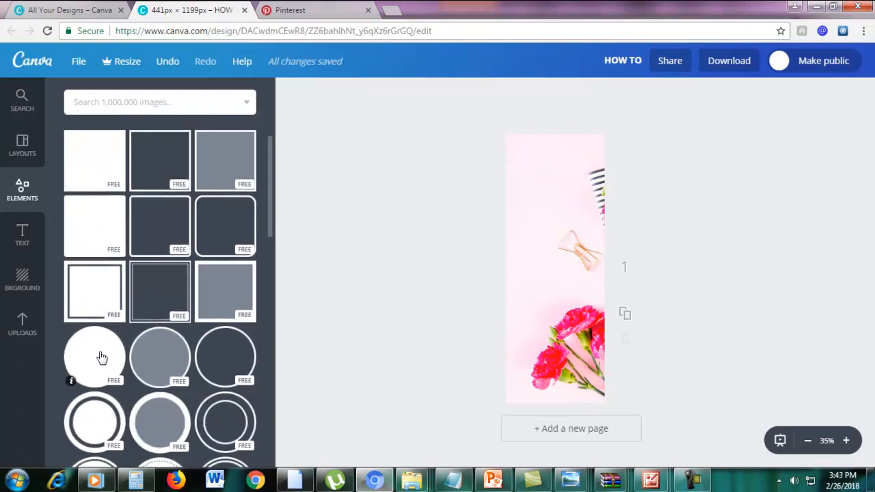
drag(99, 358, 565, 183)
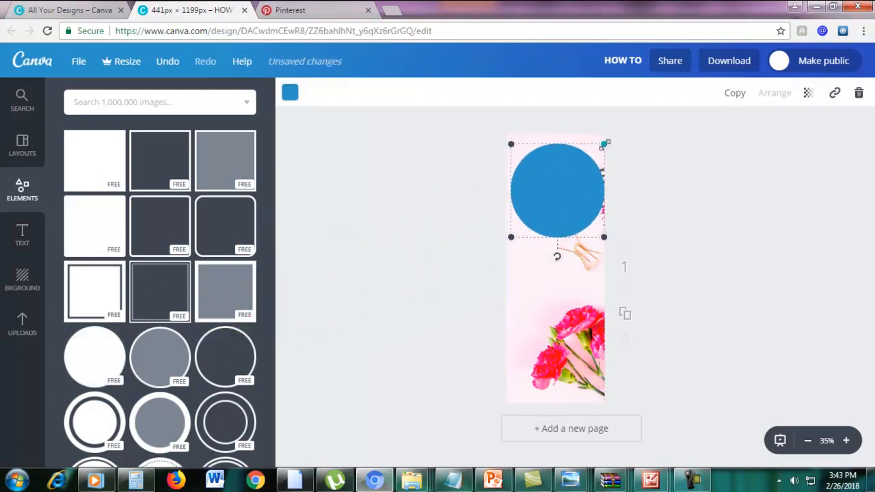
drag(605, 145, 556, 172)
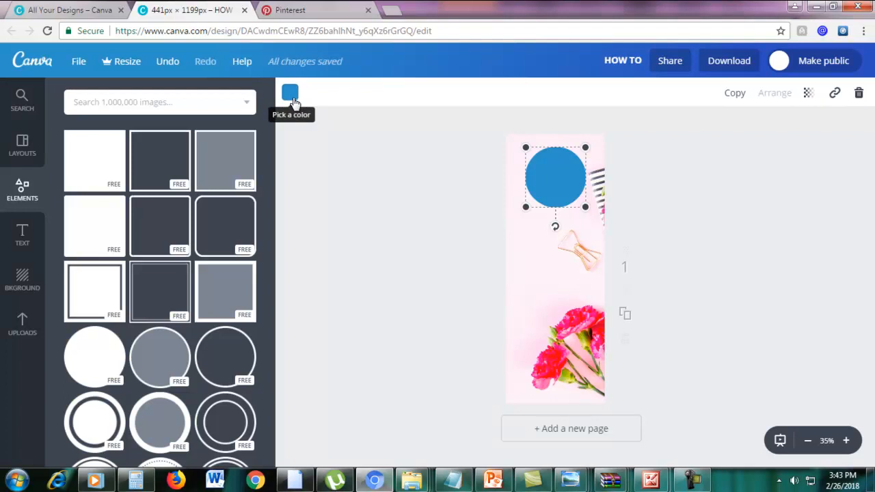
- Recolour the circle with the lighter of the two pink document colors
click(290, 93)
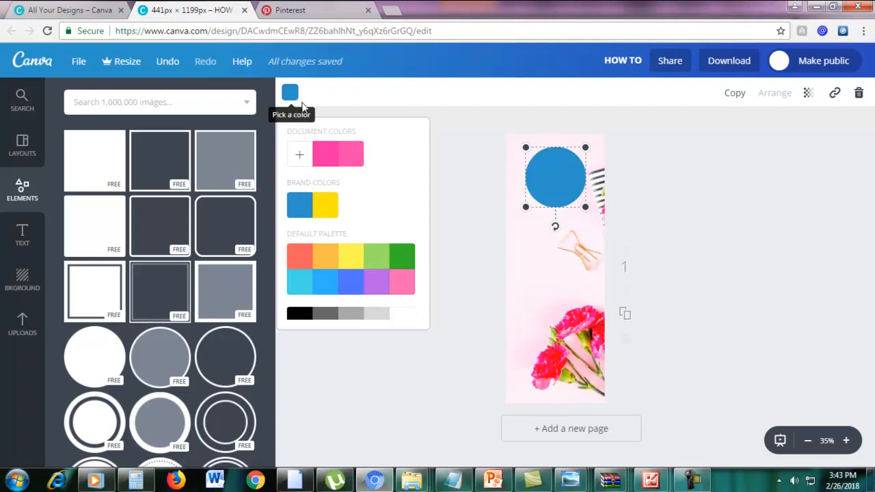
click(328, 156)
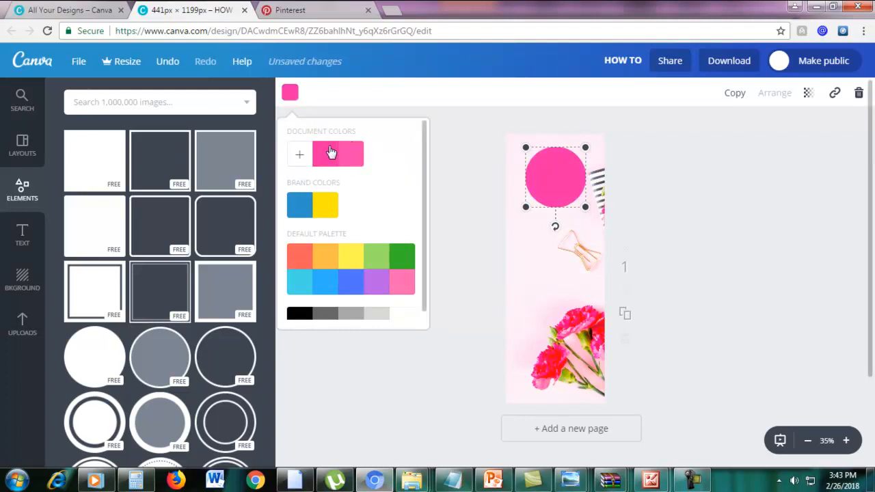
scroll(355, 253, down, 1)
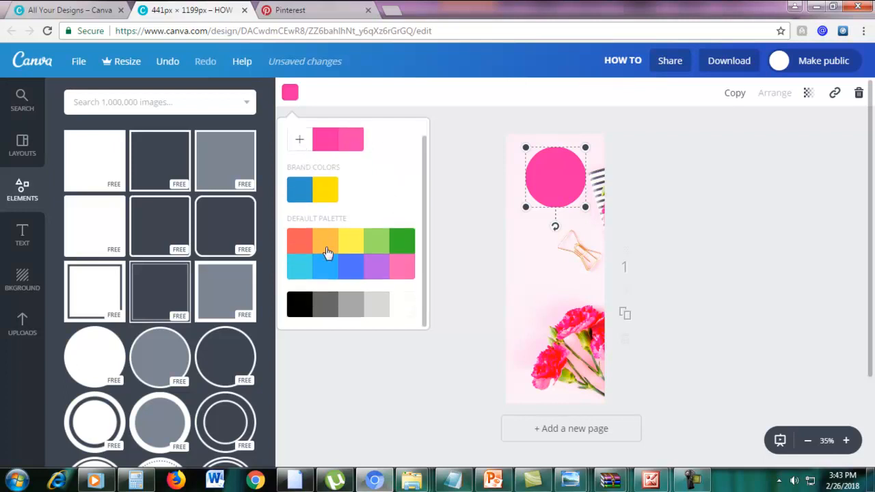
scroll(353, 199, up, 1)
click(300, 157)
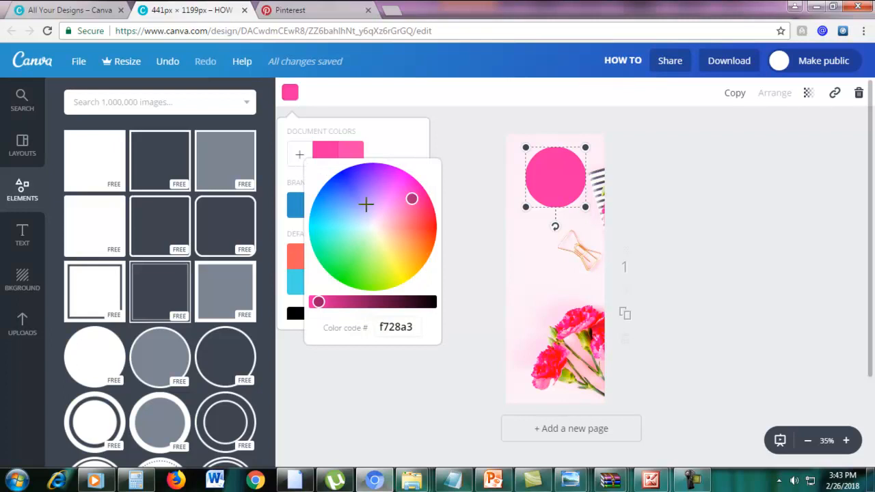
click(394, 150)
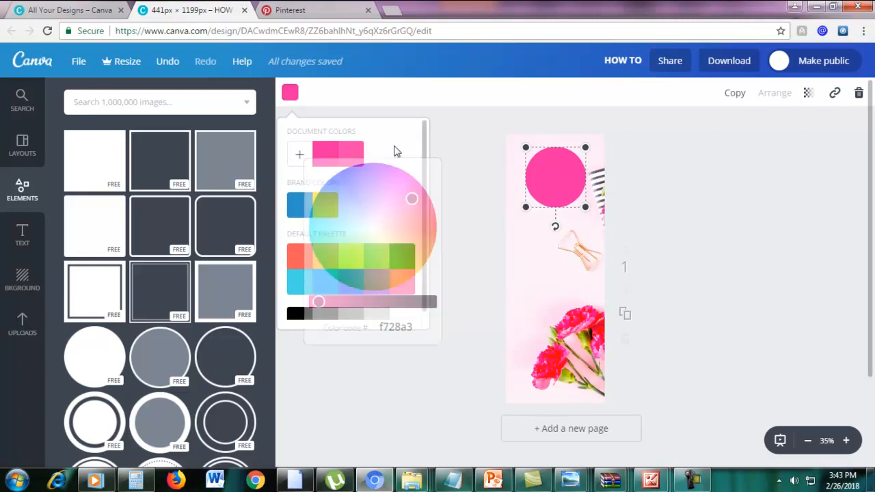
click(360, 159)
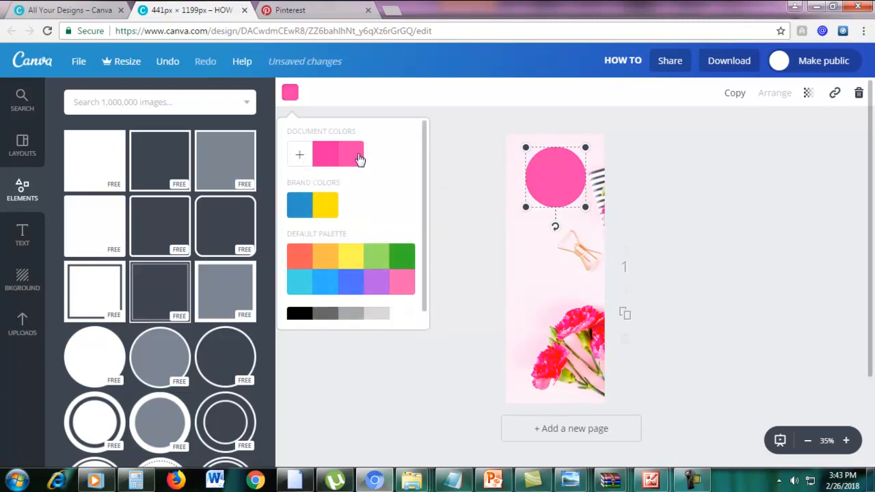
click(697, 184)
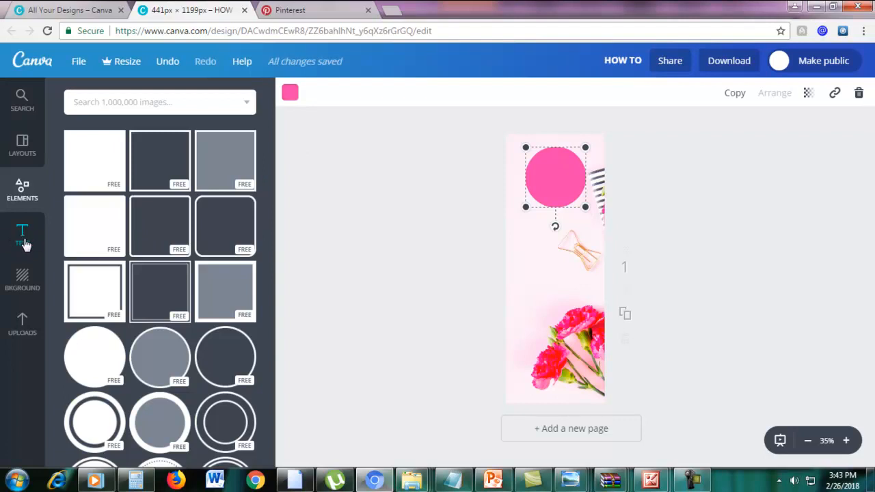
- Add a heading, move it onto the pink circle and replace its text with "5"
click(24, 244)
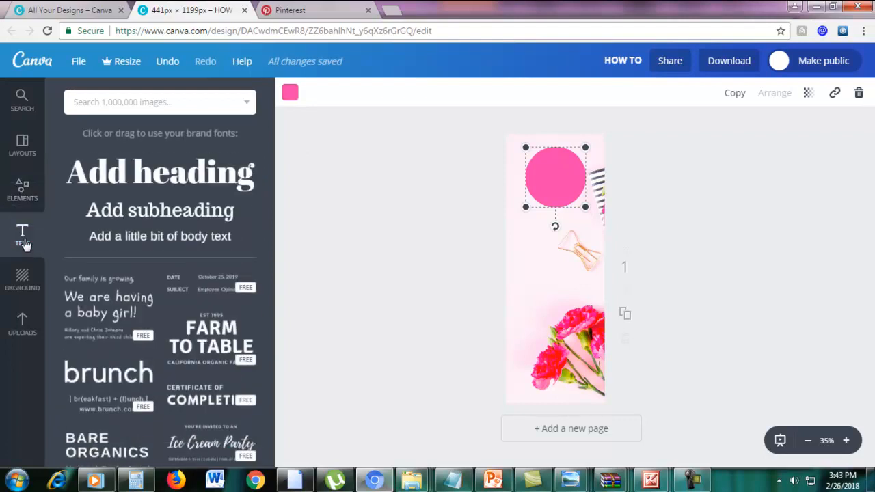
click(110, 179)
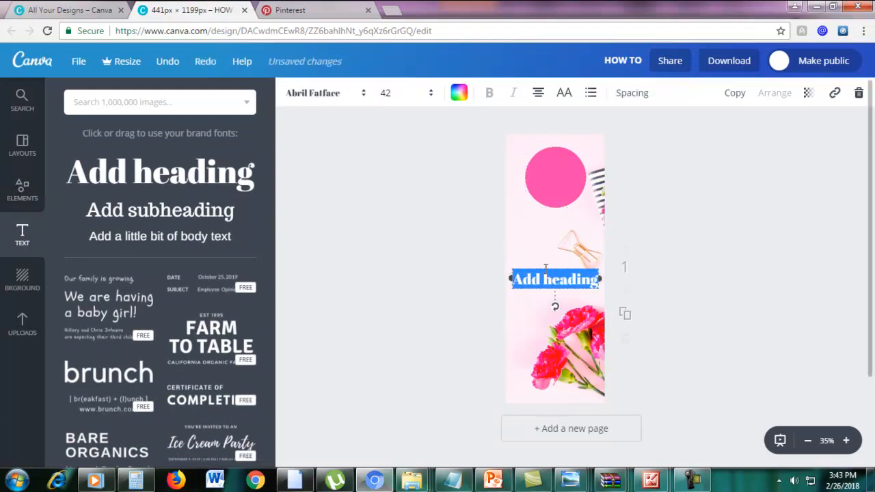
drag(545, 266, 543, 164)
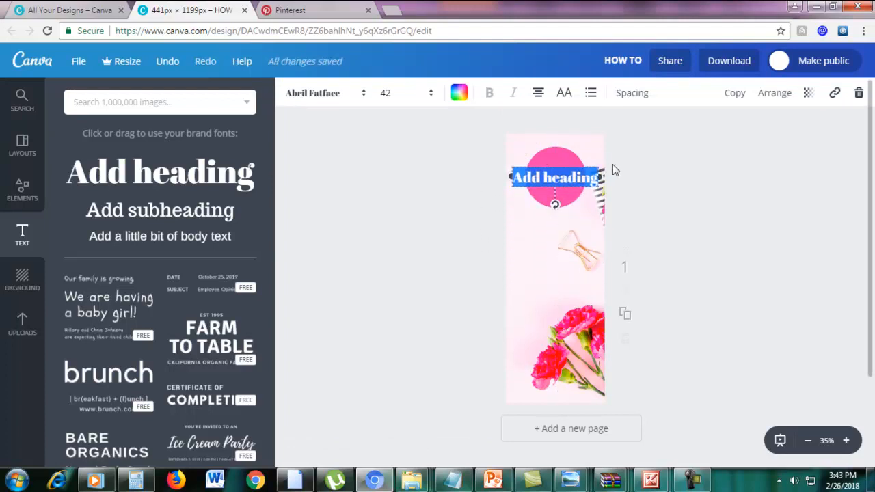
text(5)
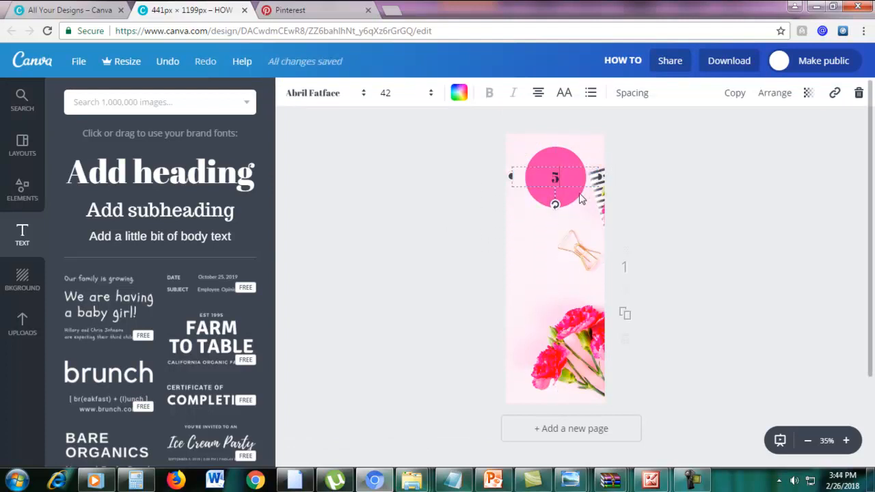
- Check the number in the "5 Tips to Skyrocket Your Motivation" reference design, and enlarge the "5" on the circle to font size 64
click(34, 9)
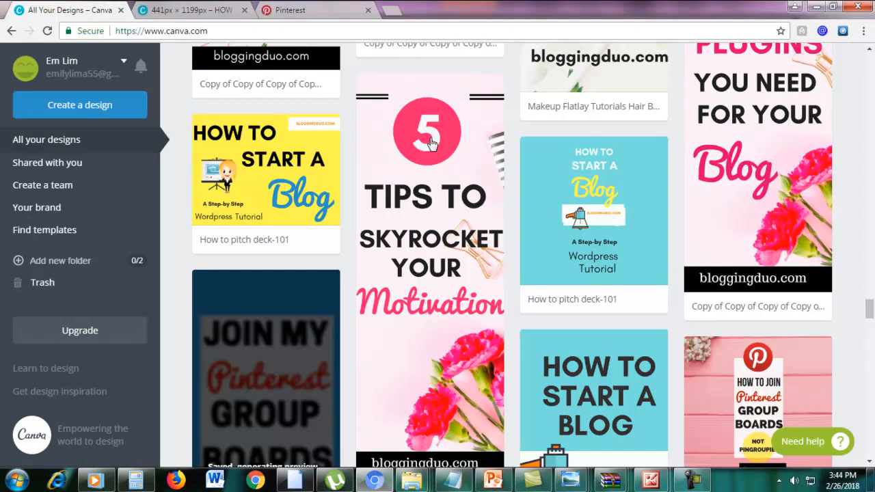
click(200, 11)
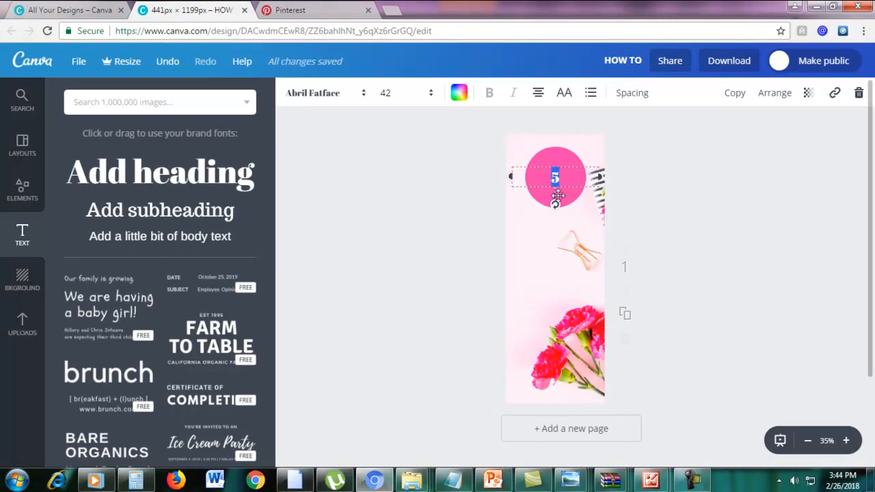
click(385, 93)
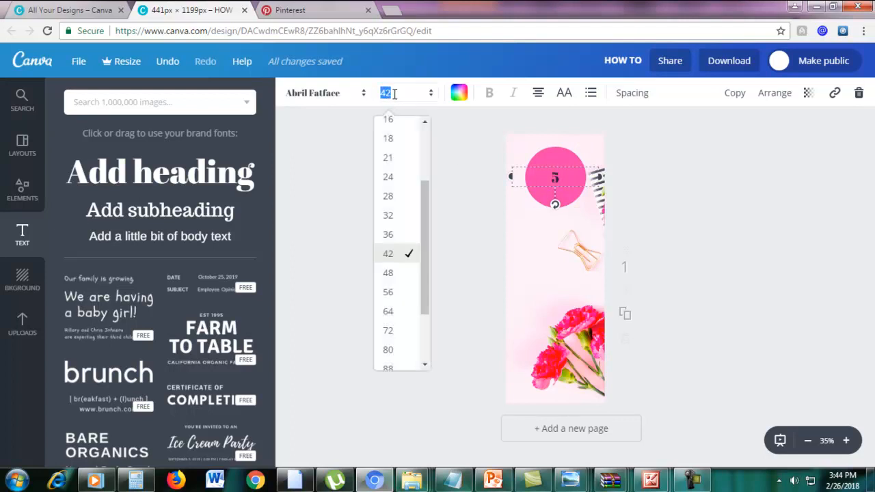
click(390, 300)
click(390, 93)
click(388, 313)
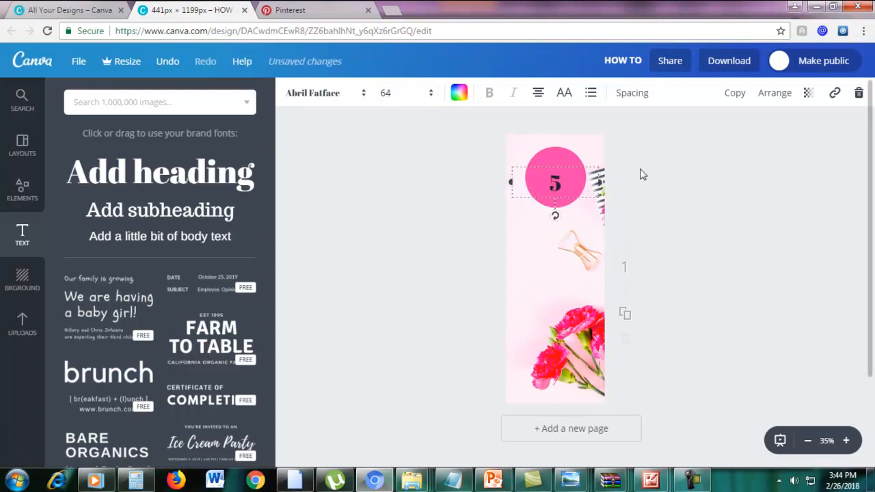
click(683, 169)
- Recolour the "5" on the pink circle white
click(558, 179)
double_click(555, 181)
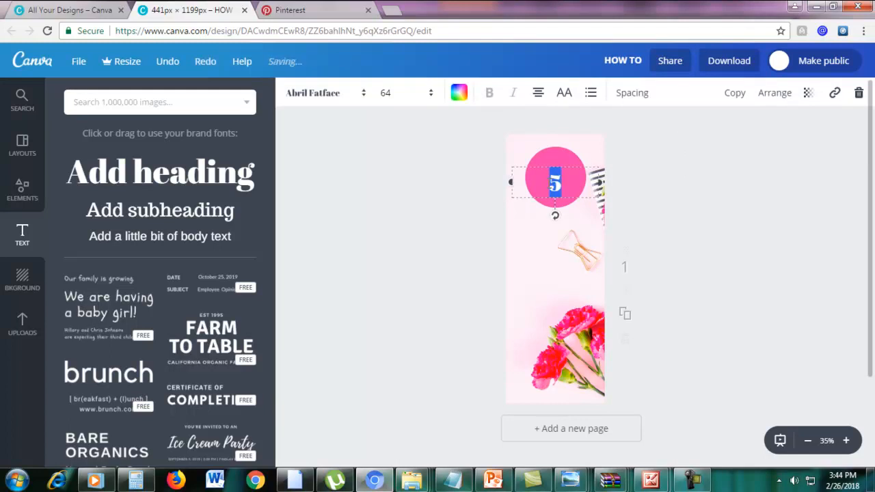
click(459, 94)
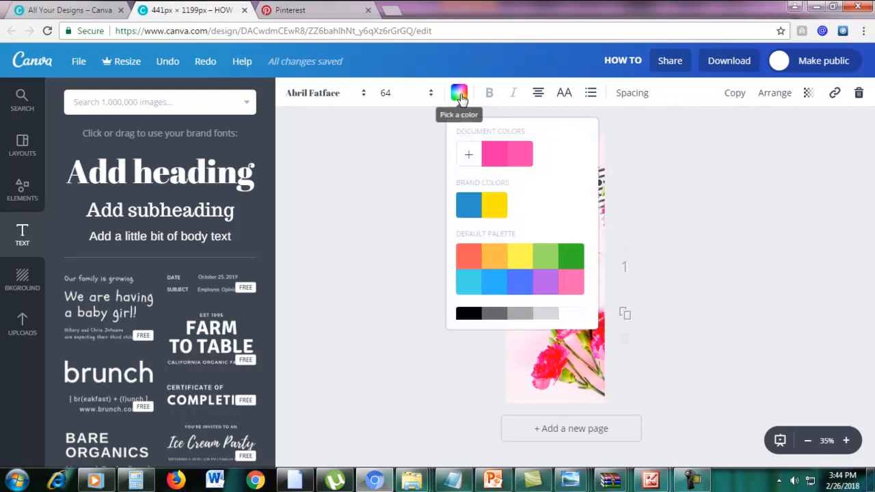
scroll(562, 304, down, 1)
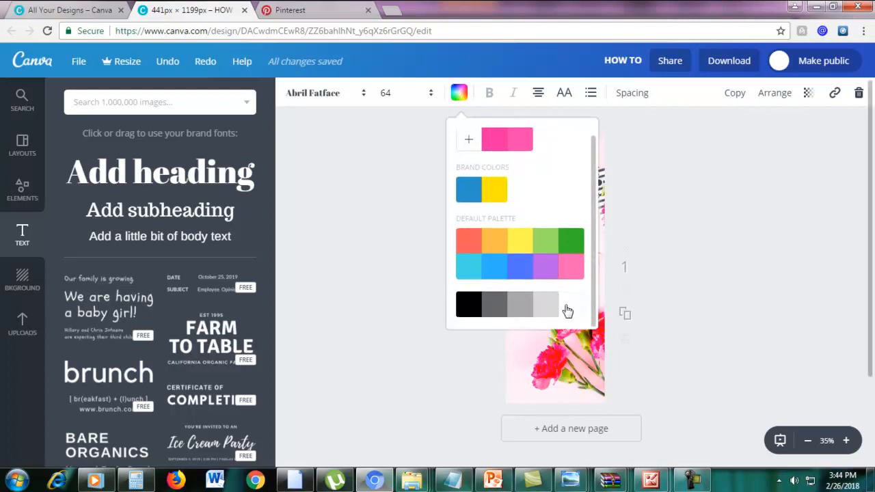
click(567, 311)
click(699, 225)
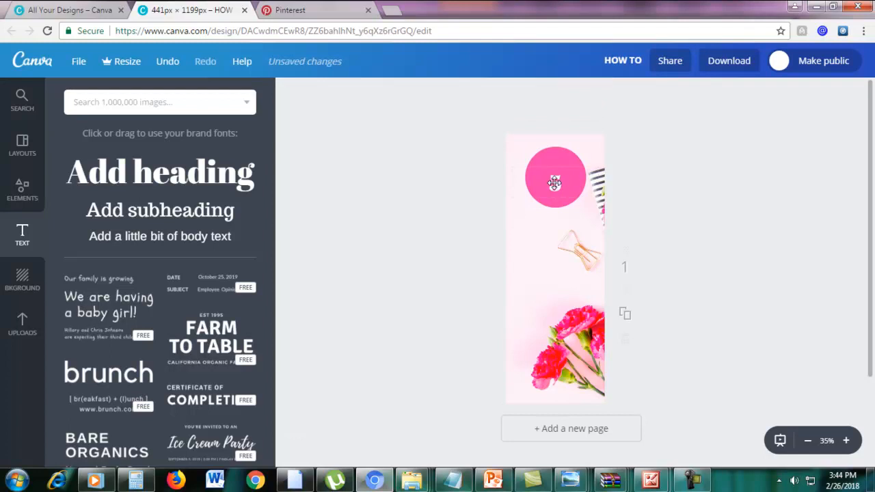
- Set the "5" to font size 80 and move it up to the centre of the circle
double_click(554, 182)
click(389, 93)
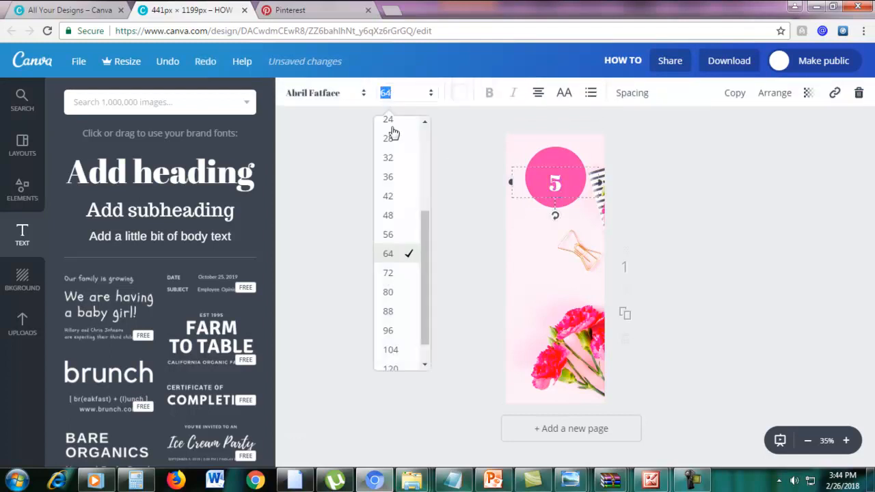
click(387, 292)
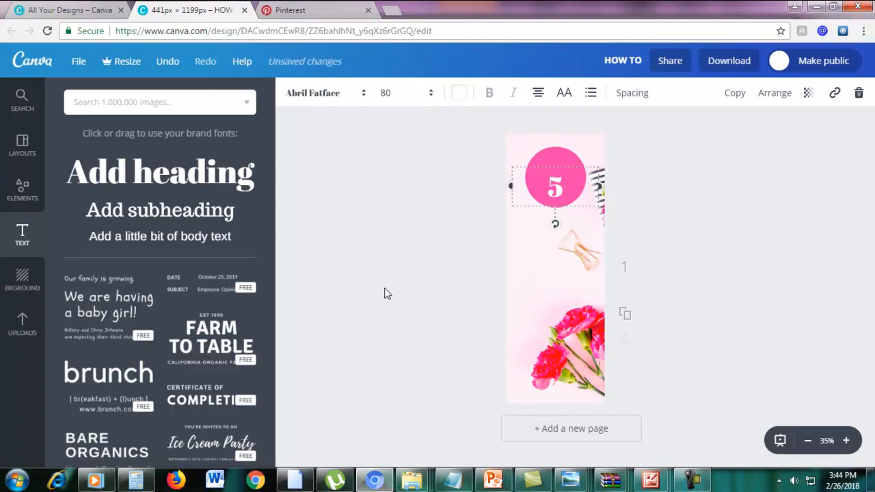
drag(576, 164, 548, 176)
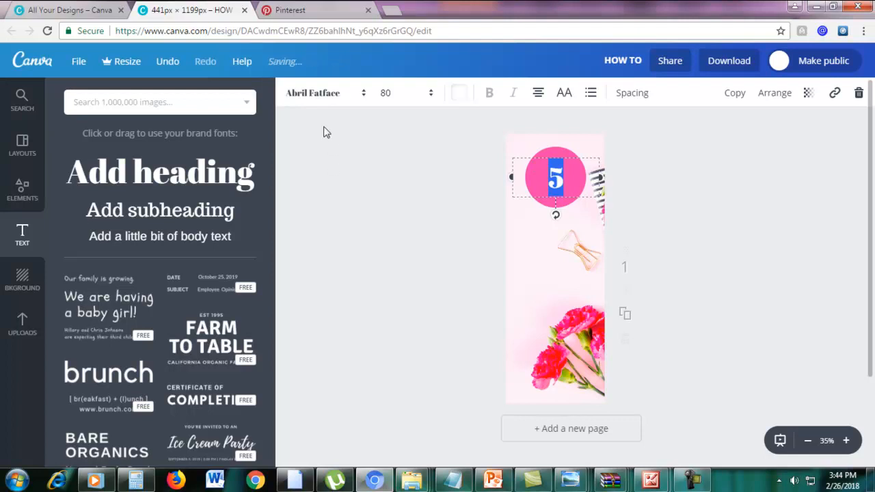
- Change the font of the "5" to League Spartan and nudge it into place on the circle
click(303, 96)
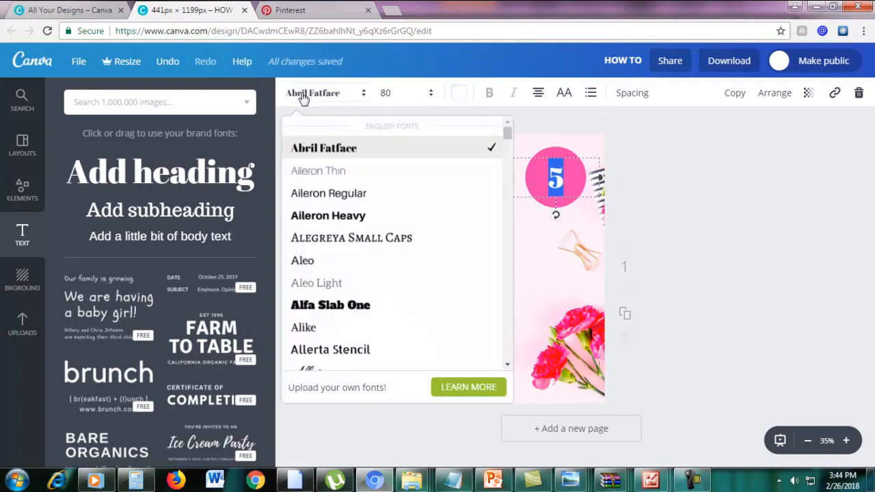
scroll(361, 273, down, 15)
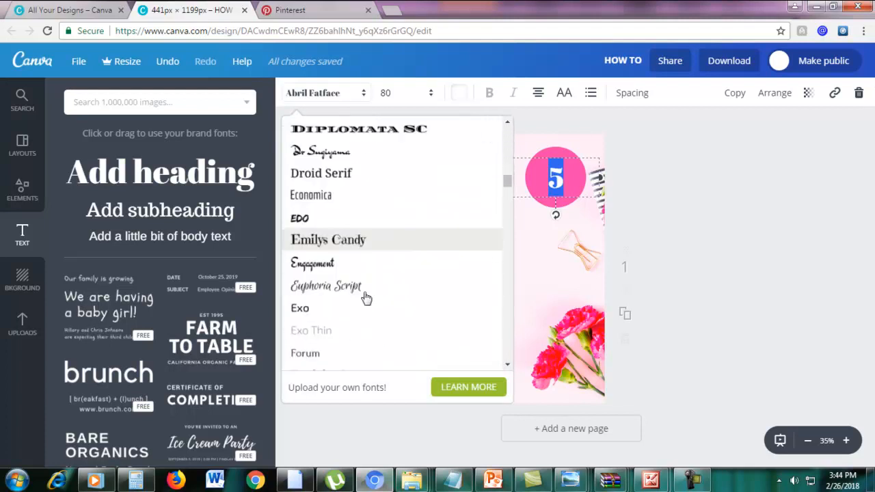
mouse_move(509, 207)
mouse_down()
mouse_move(508, 236)
mouse_move(506, 219)
mouse_up()
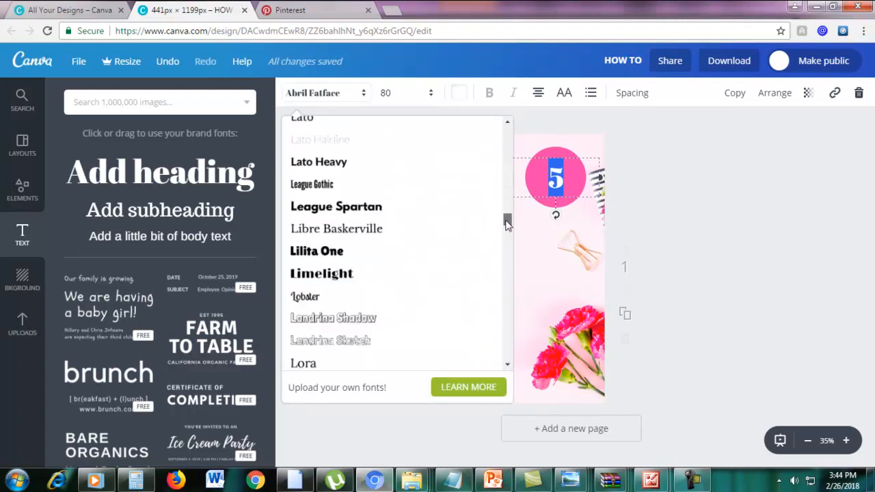
click(355, 208)
click(755, 198)
drag(566, 172, 559, 178)
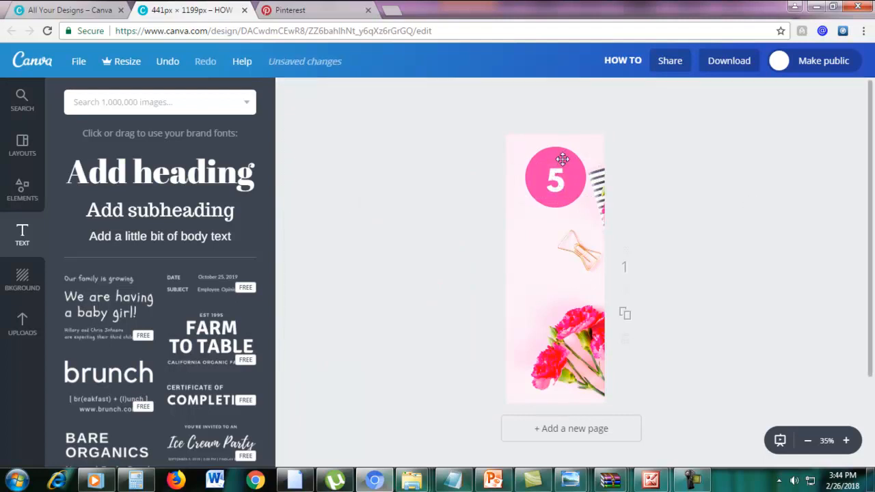
- Shrink the pink circle slightly and recentre the circle and the "5" near the top of the page
click(561, 160)
drag(587, 148, 554, 182)
click(565, 181)
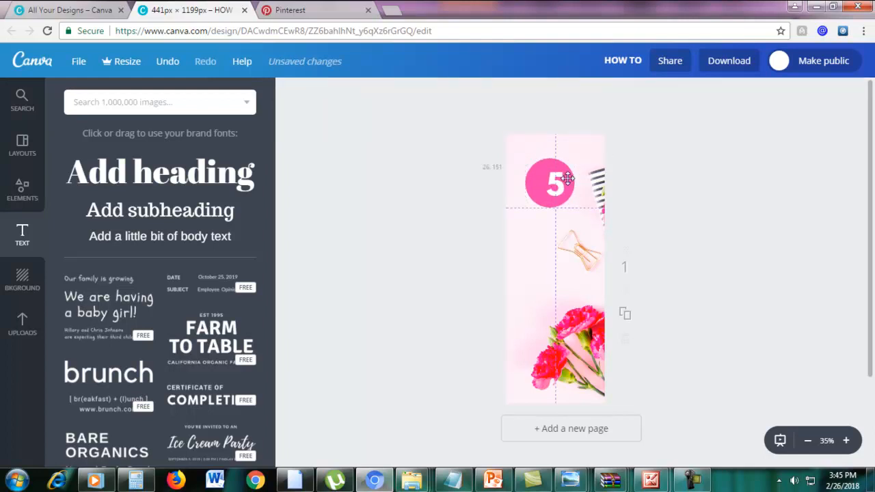
click(629, 147)
drag(556, 166, 557, 187)
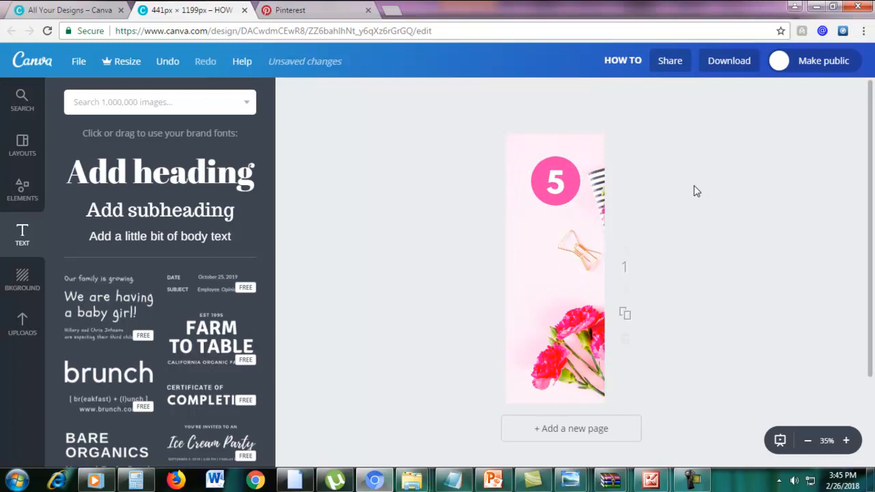
- Add a heading just below the pink circle and replace its text with "TIPS TO"
click(139, 184)
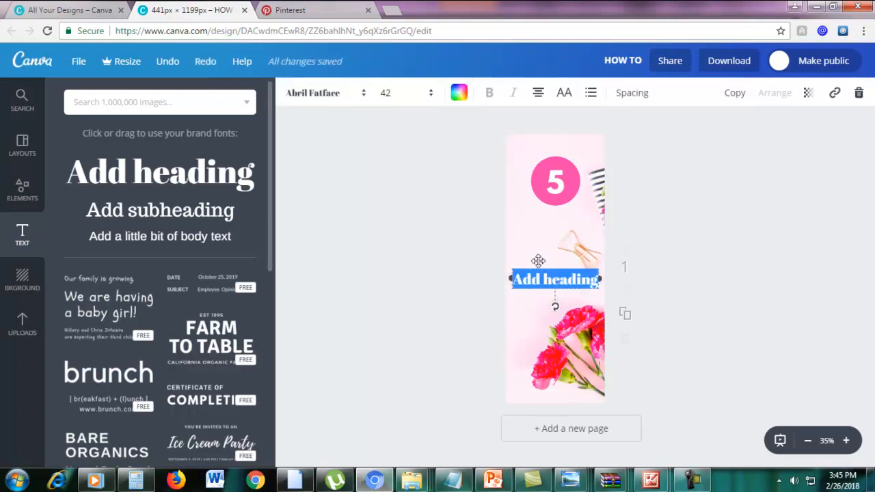
drag(574, 266, 576, 215)
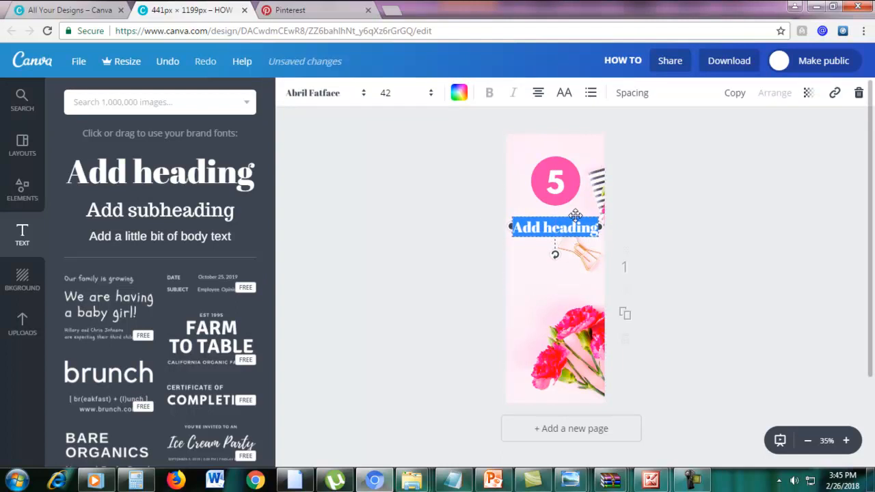
text(TIPS TO)
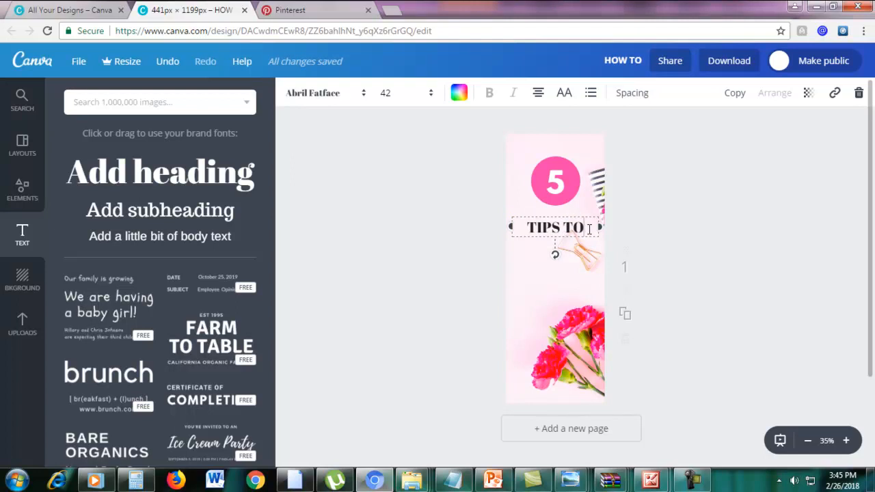
- Set the "TIPS TO" heading in League Spartan at font size 50, and deselect it
drag(589, 229, 521, 230)
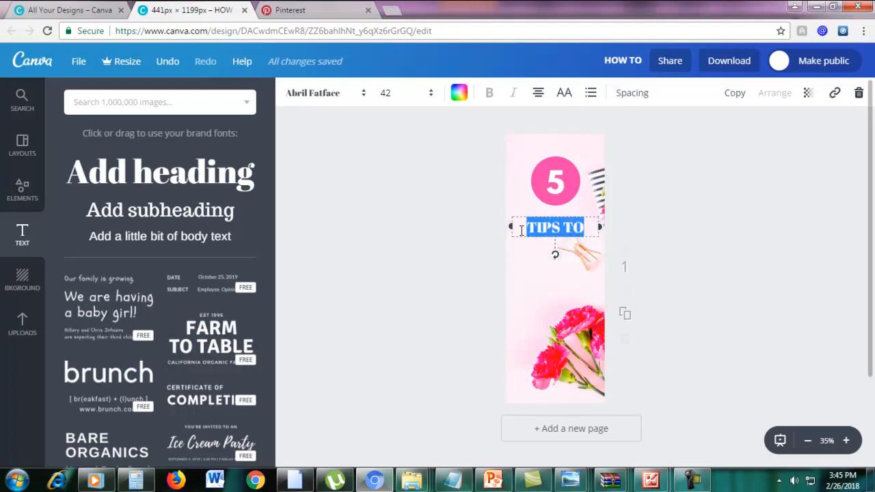
click(324, 96)
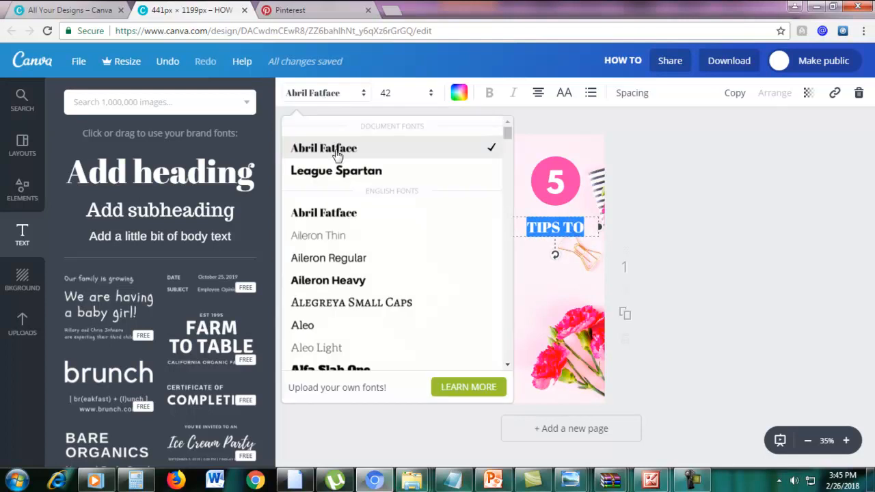
click(336, 172)
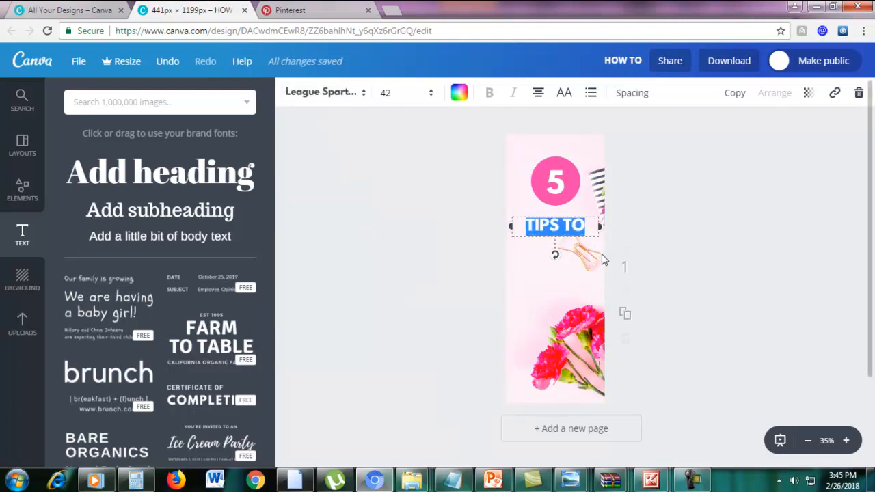
click(390, 92)
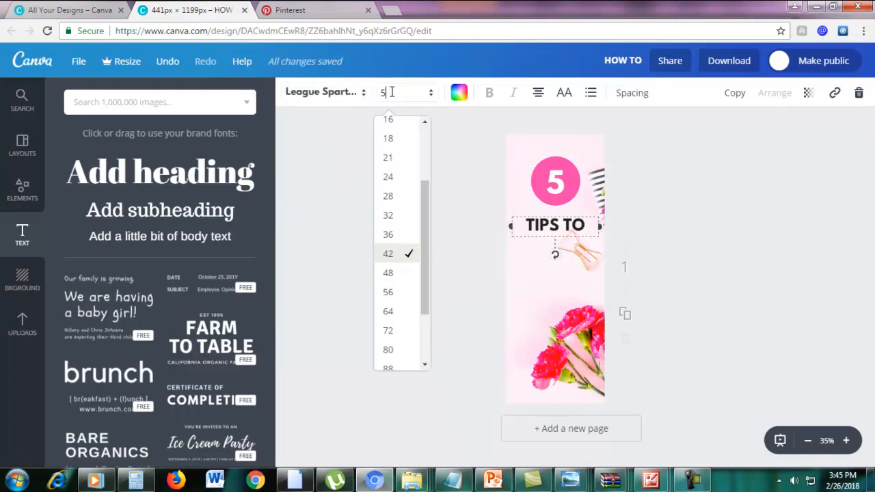
text(50)
key(Return)
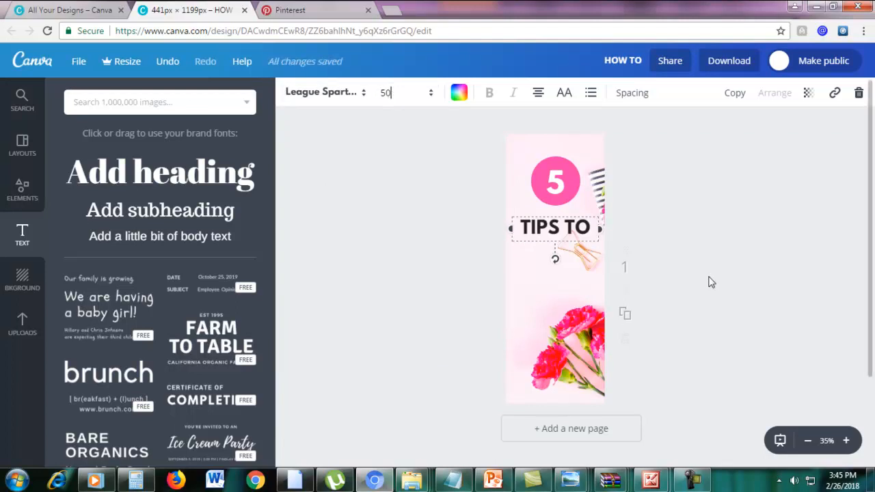
click(709, 281)
- Duplicate the "TIPS TO" heading, align the copy directly beneath it and replace the copy's text with "SKYROCKET"
click(551, 224)
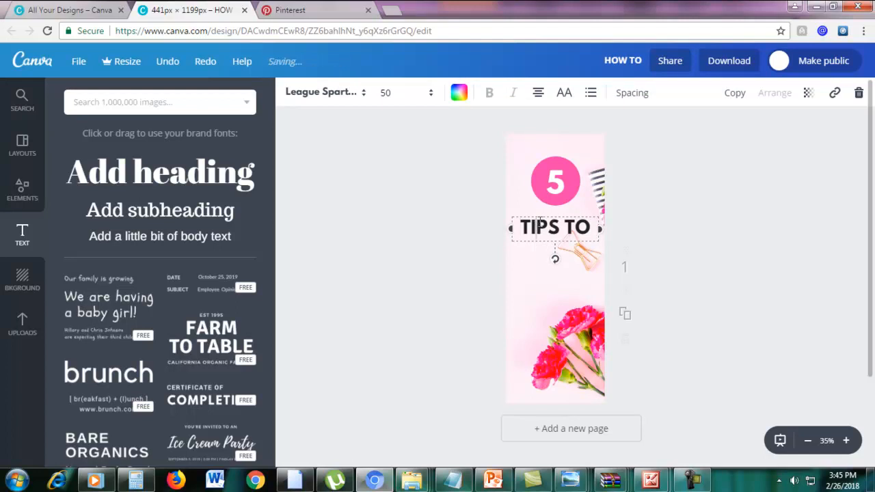
double_click(547, 219)
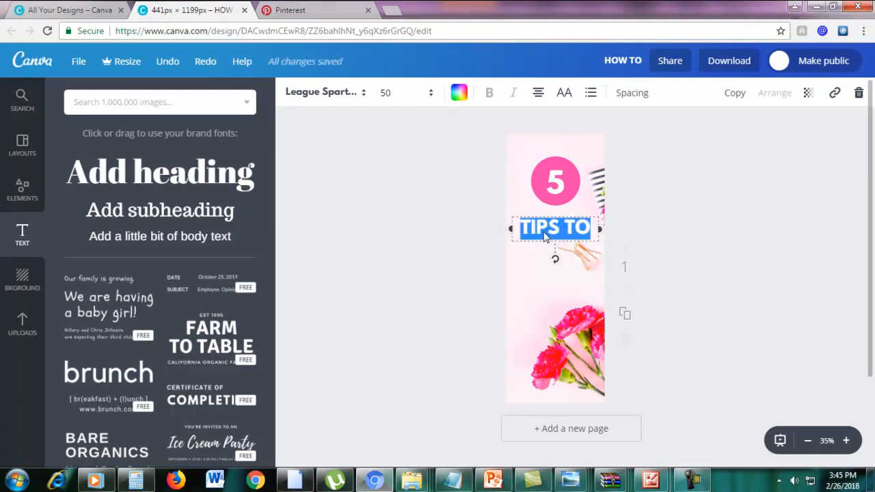
click(546, 230)
click(735, 94)
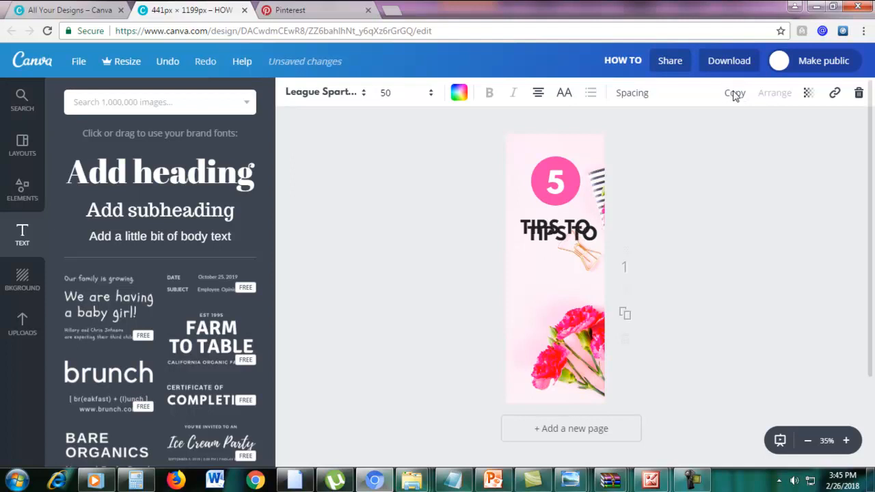
drag(596, 235, 591, 244)
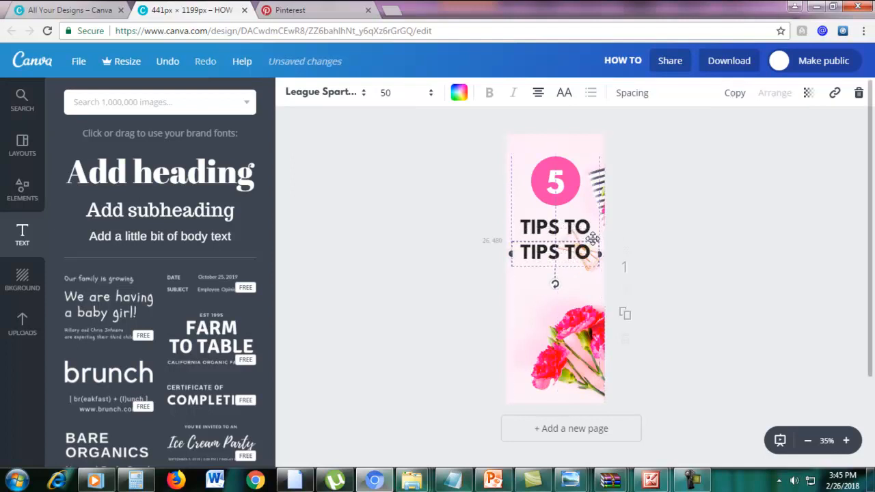
double_click(581, 252)
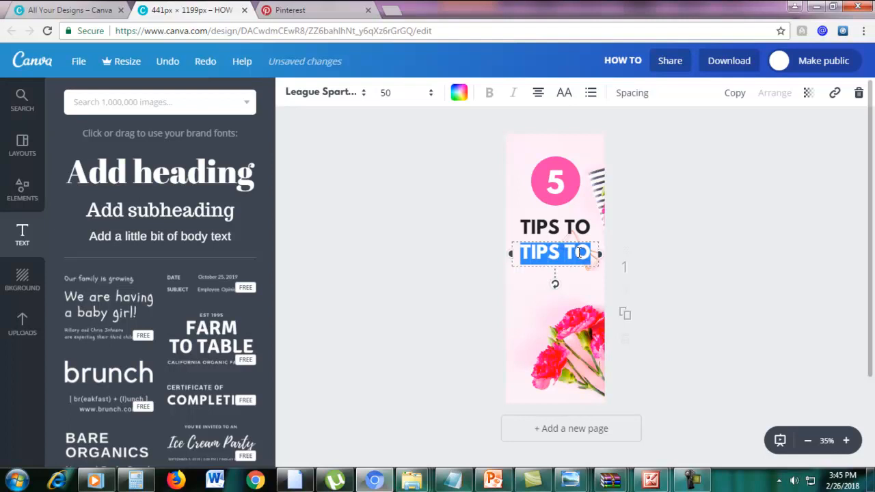
text(SKYROCKET)
- Reduce the "SKYROCKET" text to font size 40 so that it fits on one line
drag(578, 279, 504, 253)
click(393, 94)
text(45)
key(Return)
click(397, 102)
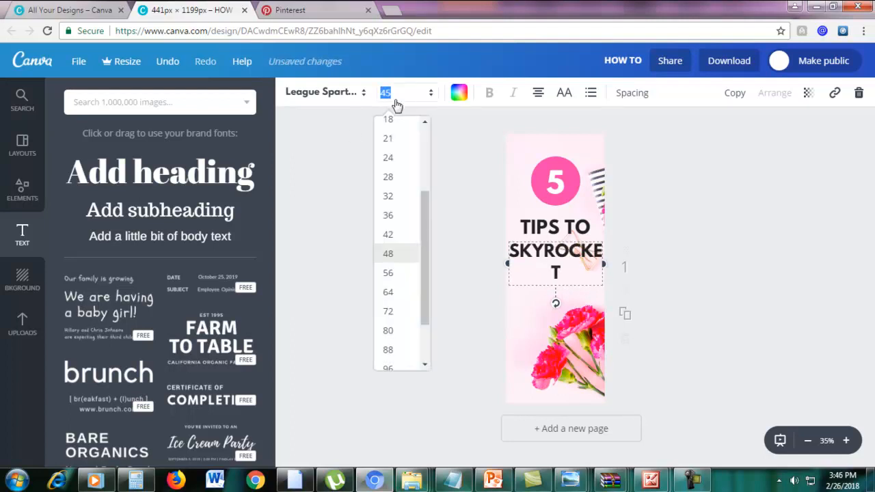
text(42)
key(Return)
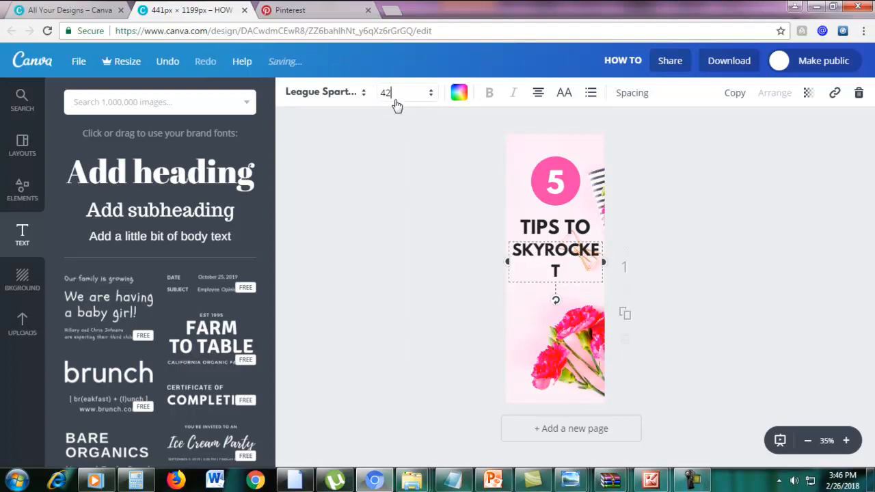
click(397, 102)
key(Return)
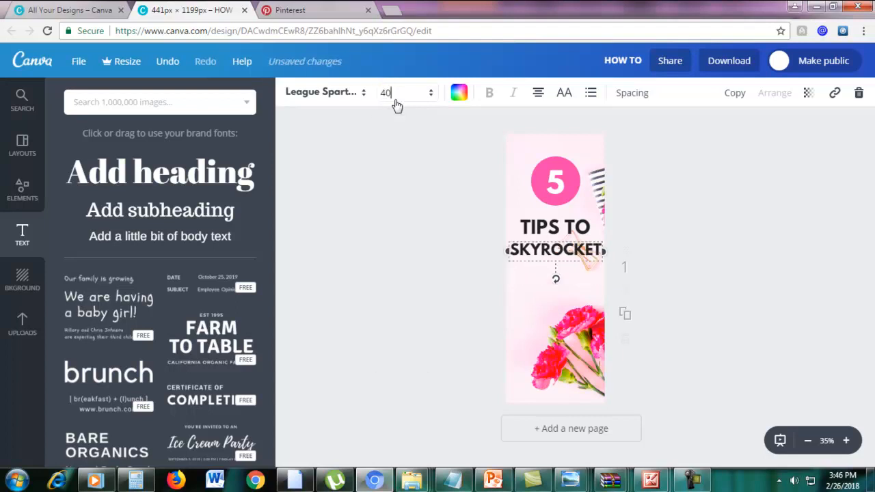
- Duplicate the "SKYROCKET" heading, place the copy directly beneath it, replace the copy's text with "YOUR" and deselect it
drag(573, 249, 576, 249)
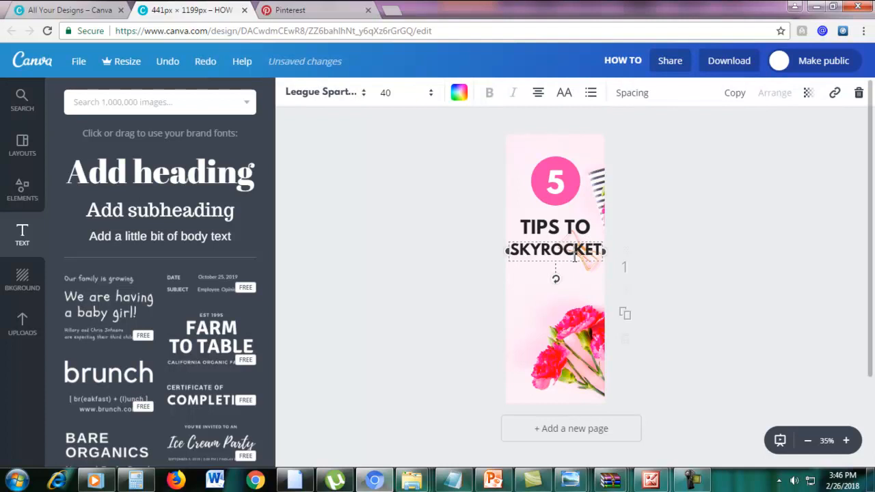
click(574, 256)
click(735, 93)
drag(576, 246, 572, 260)
click(573, 268)
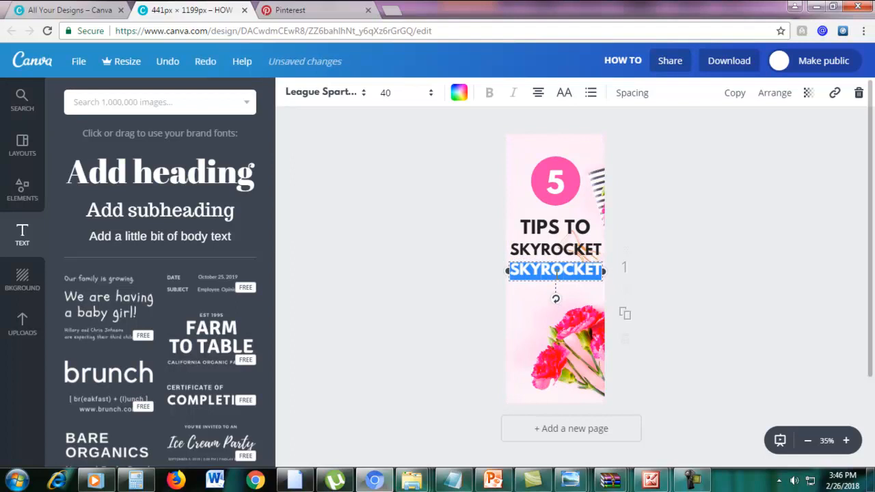
text(YOUR)
click(798, 308)
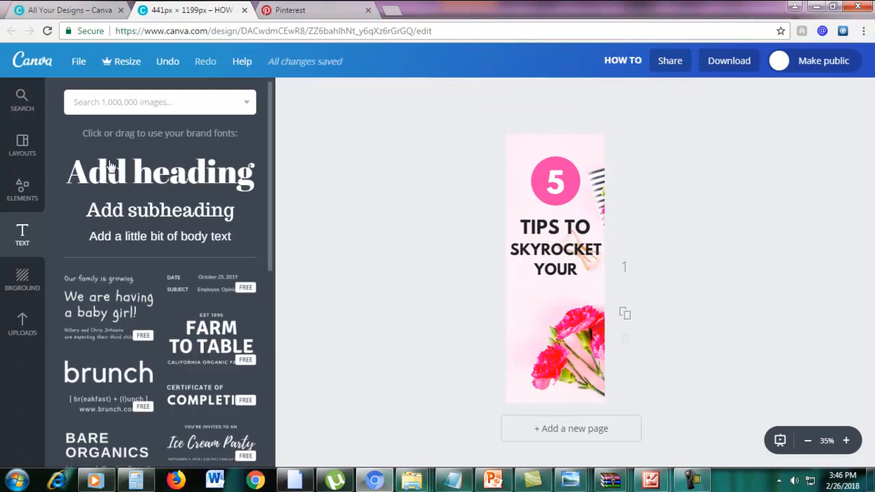
- Add a new heading just beneath "YOUR" and replace its text with "Motivation"
click(110, 166)
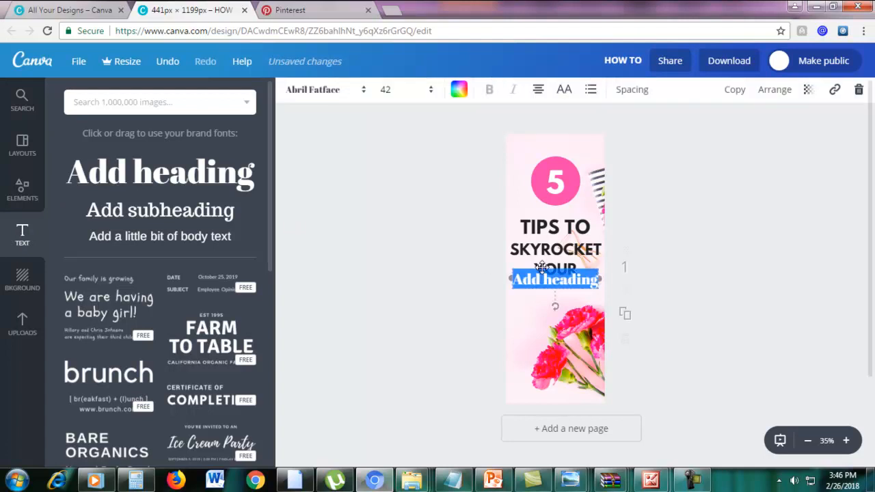
drag(543, 286, 541, 283)
key(BackSpace)
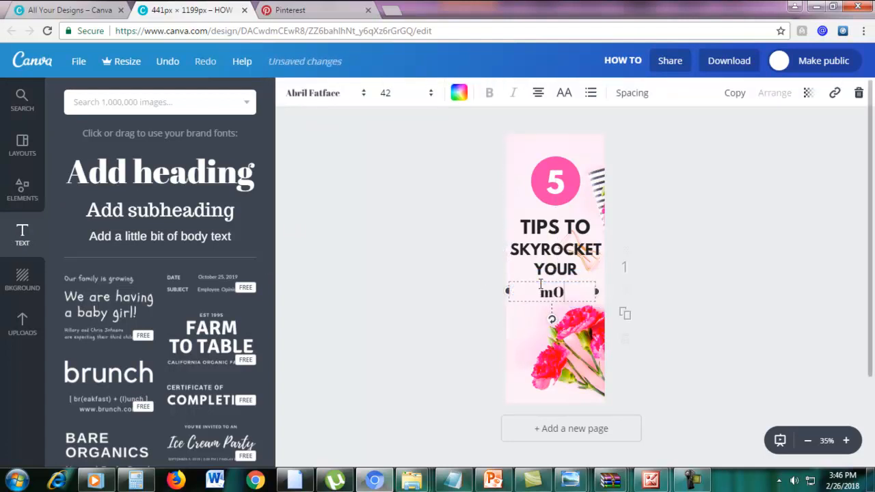
text(Motivation)
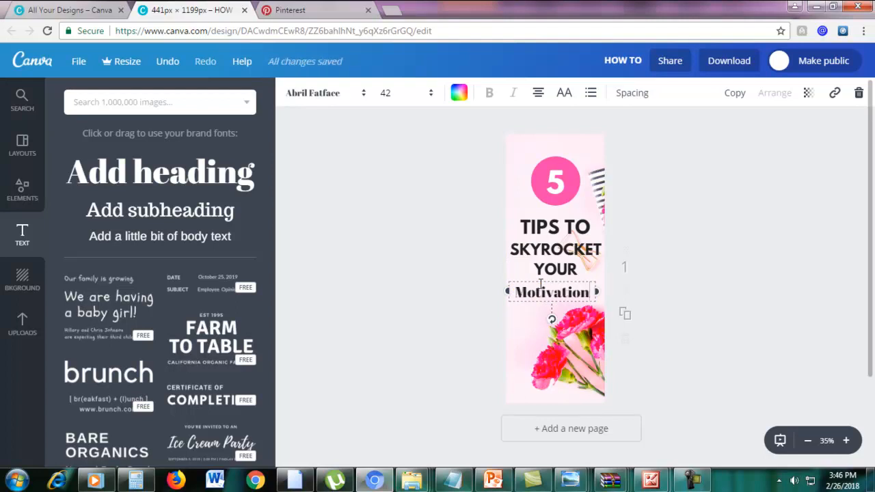
- Set the "Motivation" heading in the Pacifico font
drag(518, 295, 591, 290)
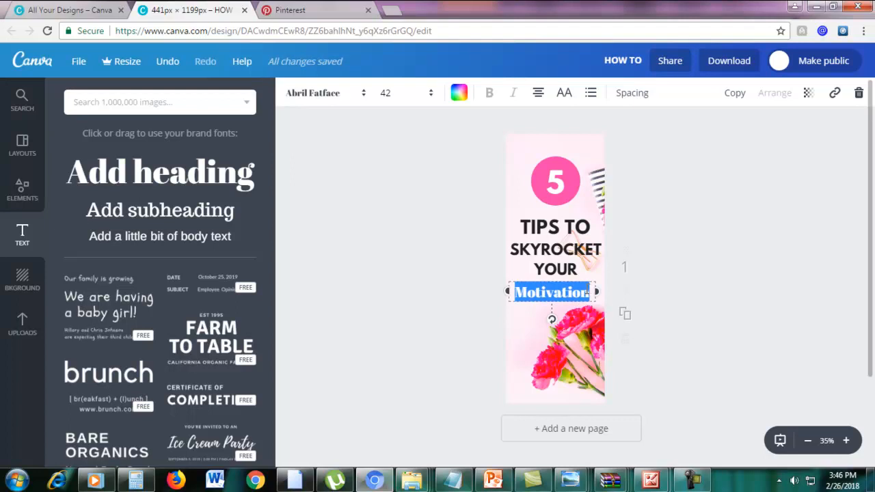
click(320, 104)
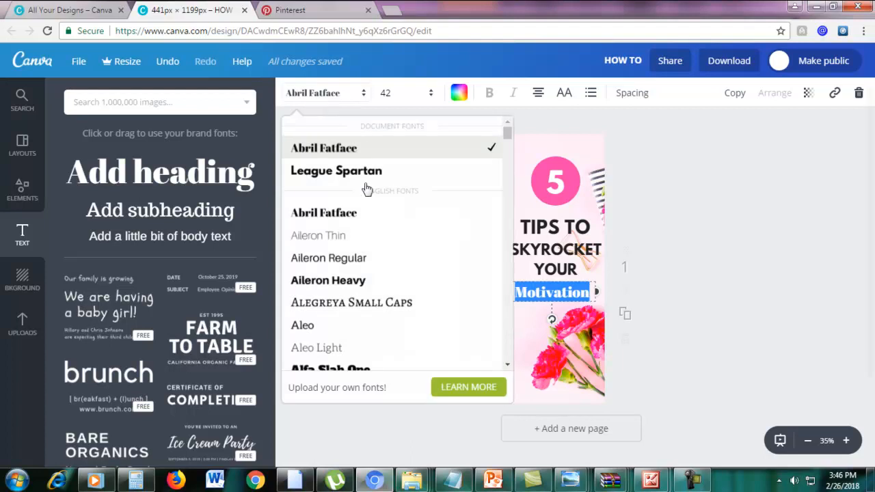
scroll(385, 260, down, 10)
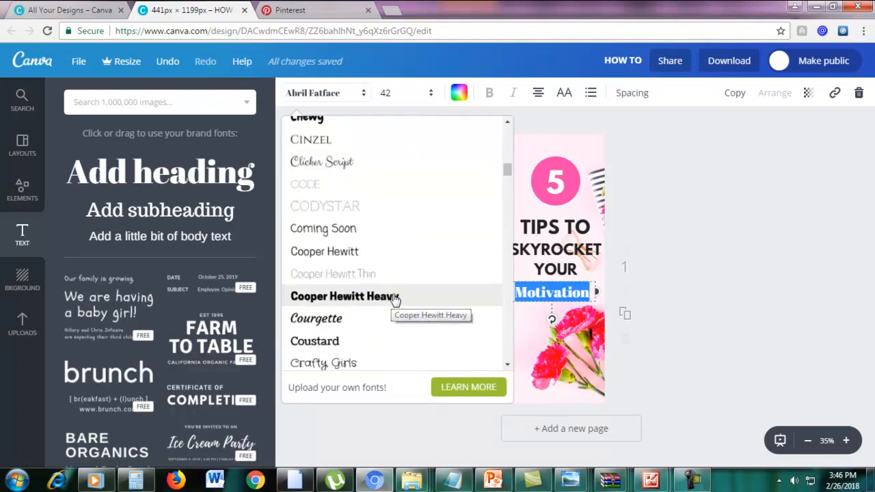
scroll(395, 299, down, 6)
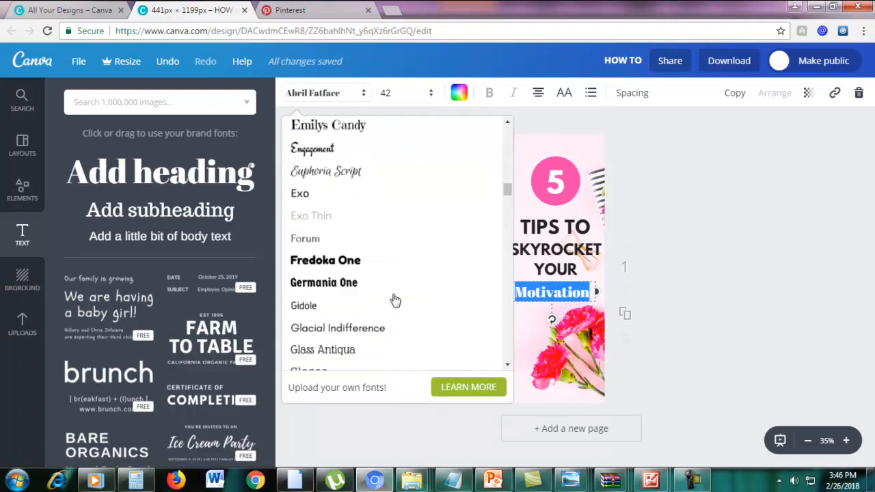
scroll(395, 300, down, 10)
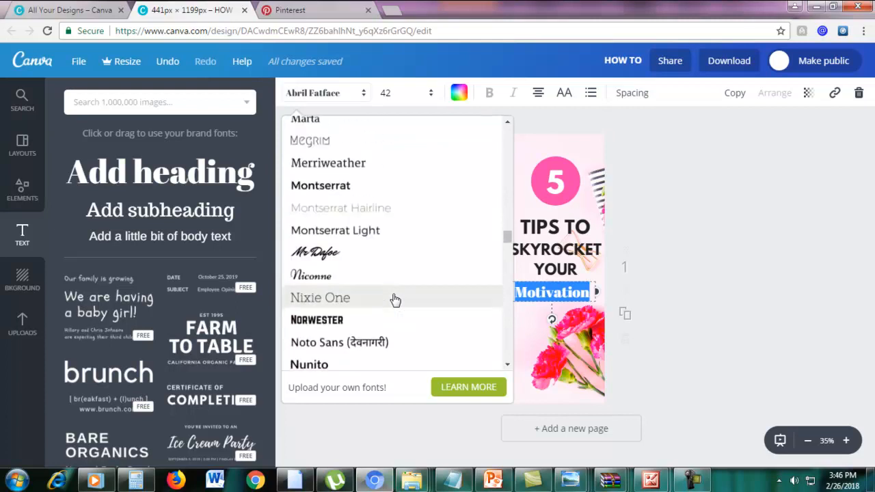
scroll(395, 309, down, 3)
scroll(395, 309, up, 4)
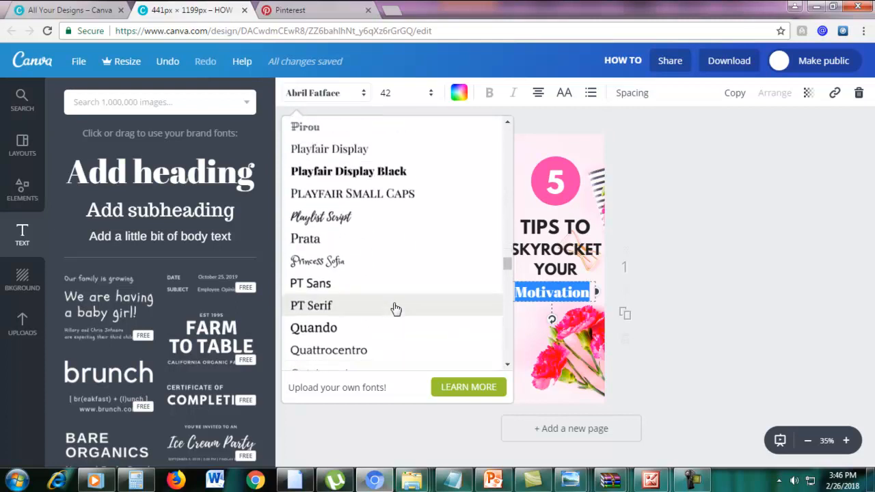
scroll(395, 309, up, 6)
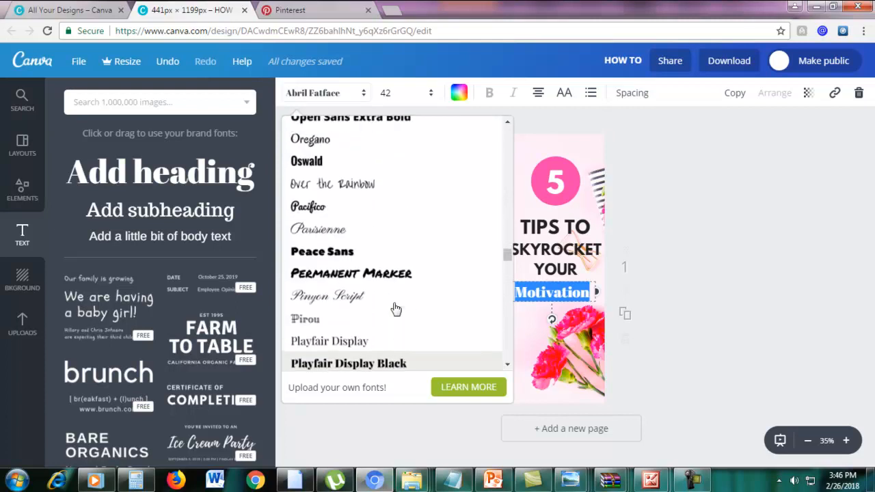
click(332, 214)
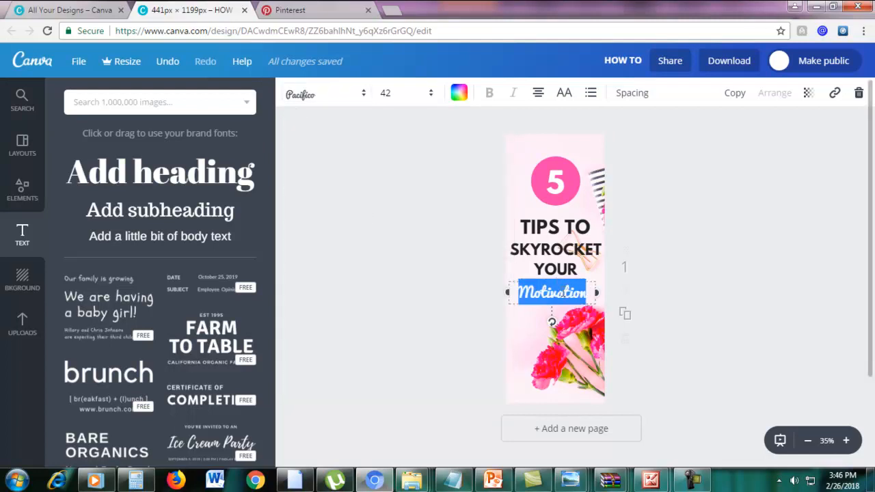
- Enlarge the "Motivation" text to font size 53, then shift and widen its box to about 417 px so it sits centered beneath "YOUR"
drag(592, 292, 516, 296)
click(402, 94)
text(50)
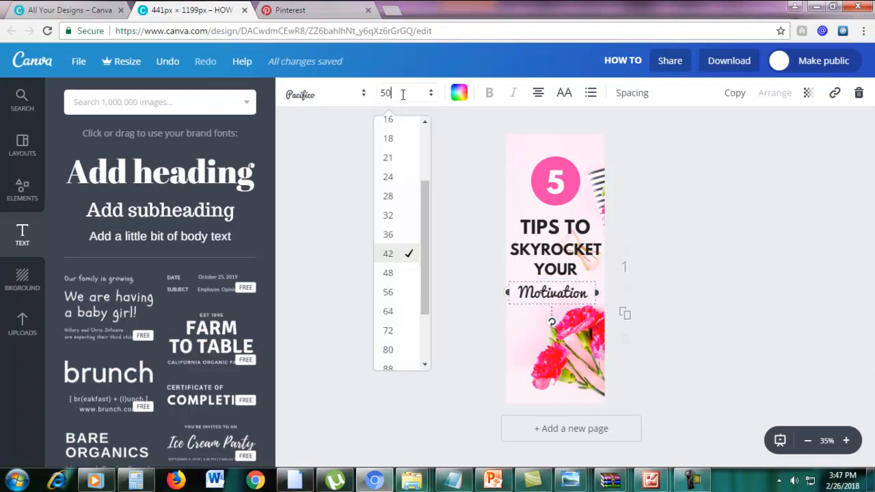
key(Return)
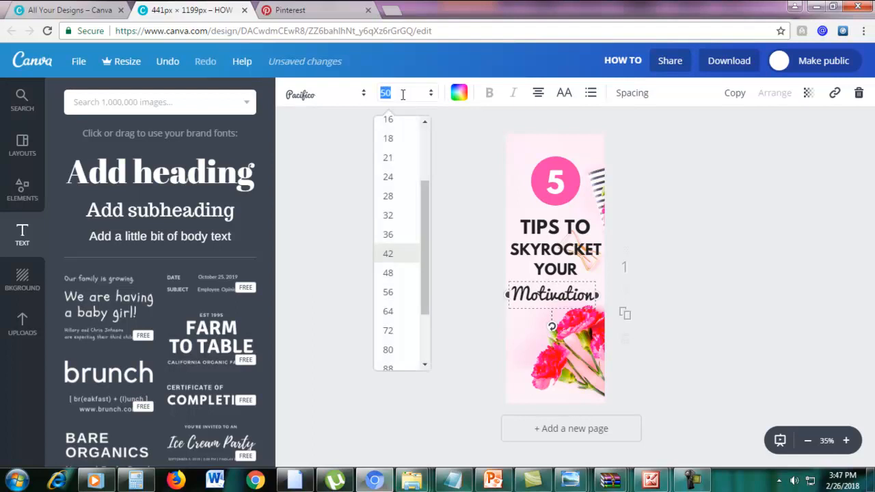
text(5)
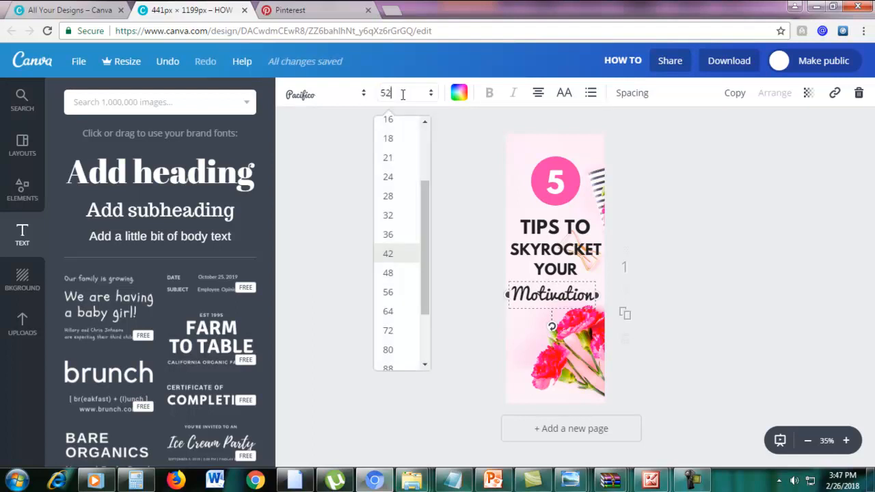
key(Return)
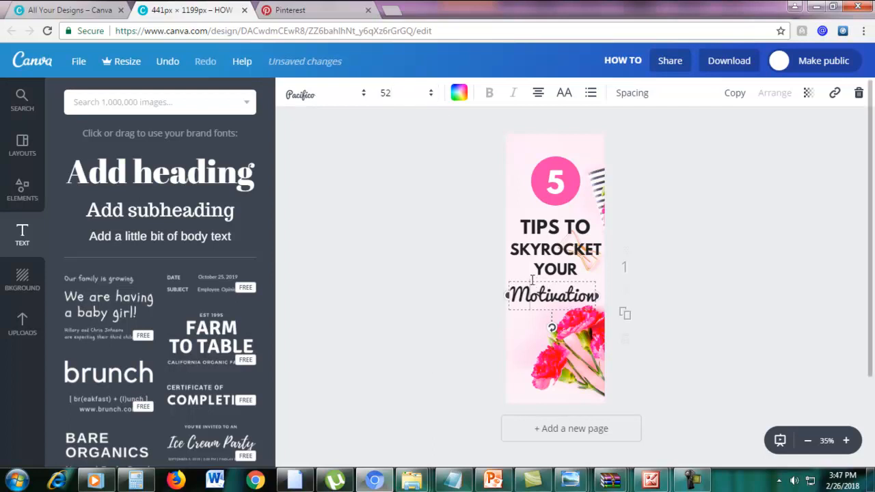
drag(526, 277, 533, 277)
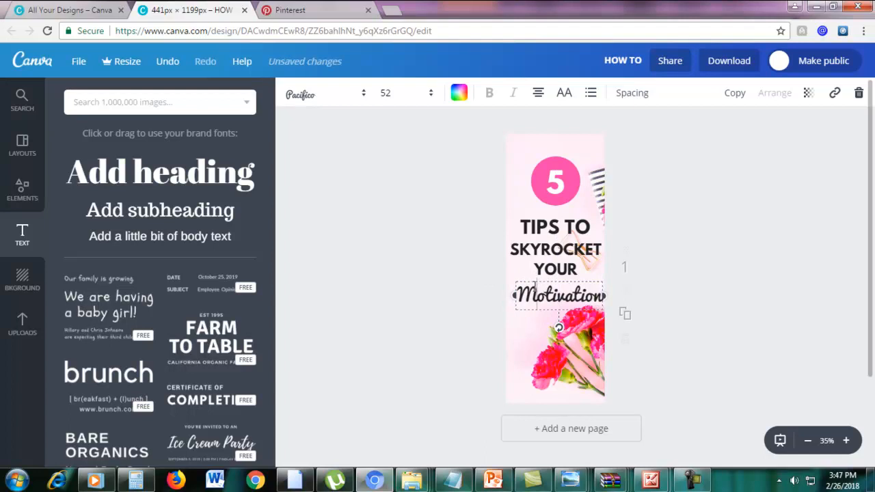
double_click(536, 288)
click(404, 94)
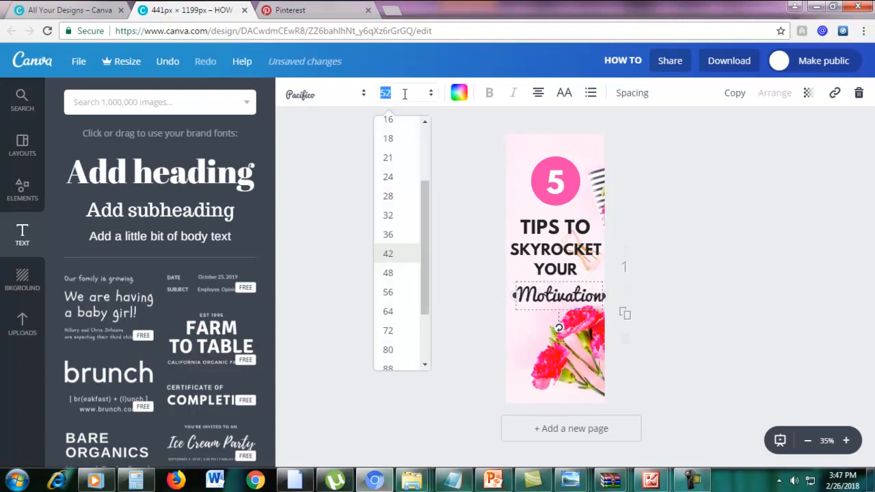
key(Return)
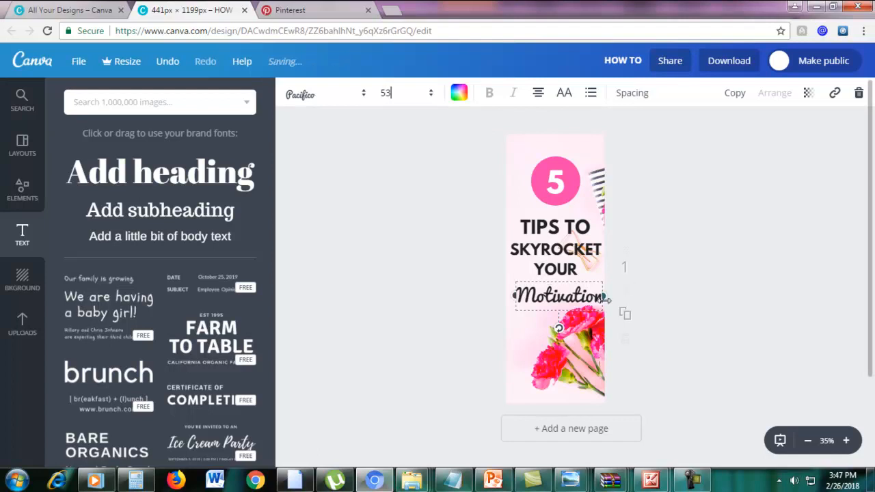
drag(516, 310, 506, 309)
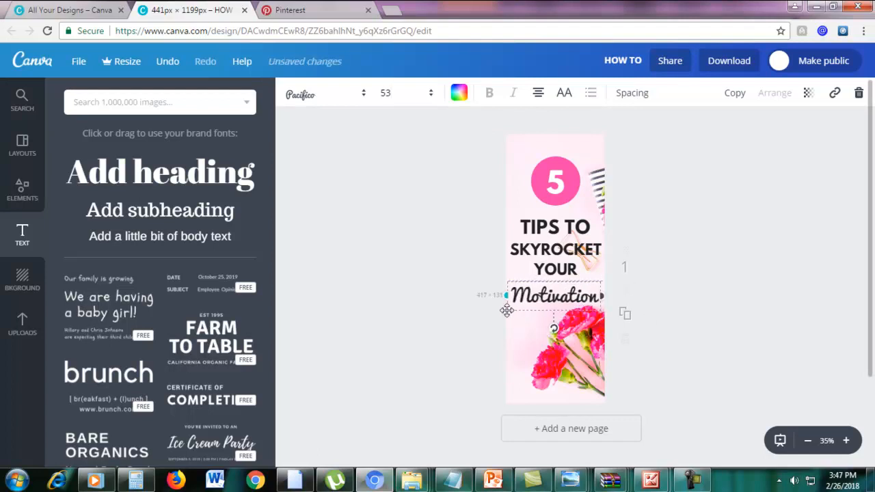
click(686, 268)
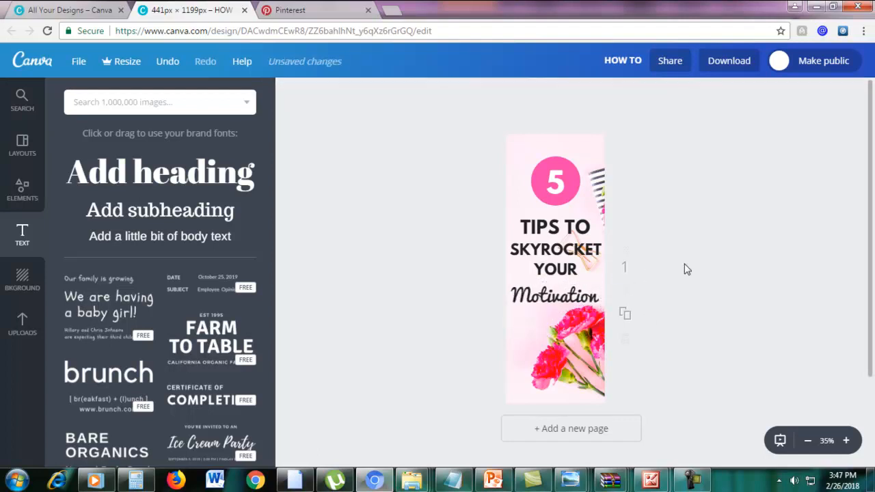
click(553, 226)
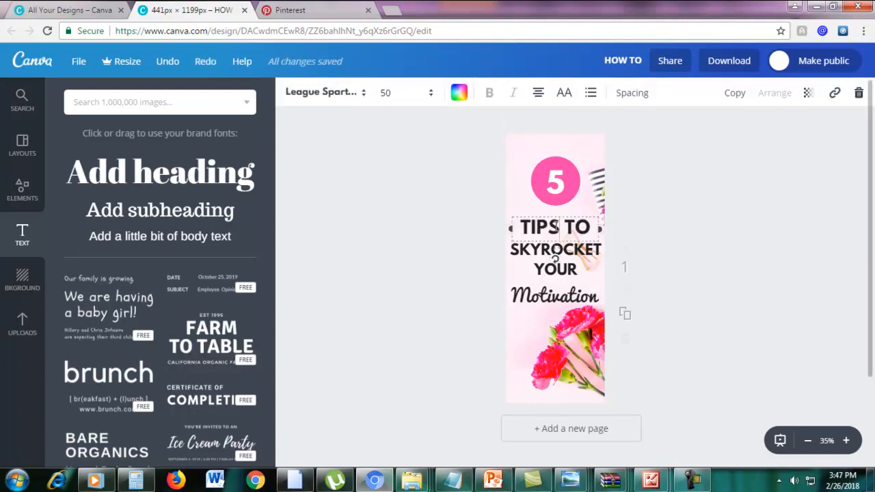
drag(525, 221, 588, 231)
click(587, 231)
click(560, 291)
double_click(559, 292)
click(559, 292)
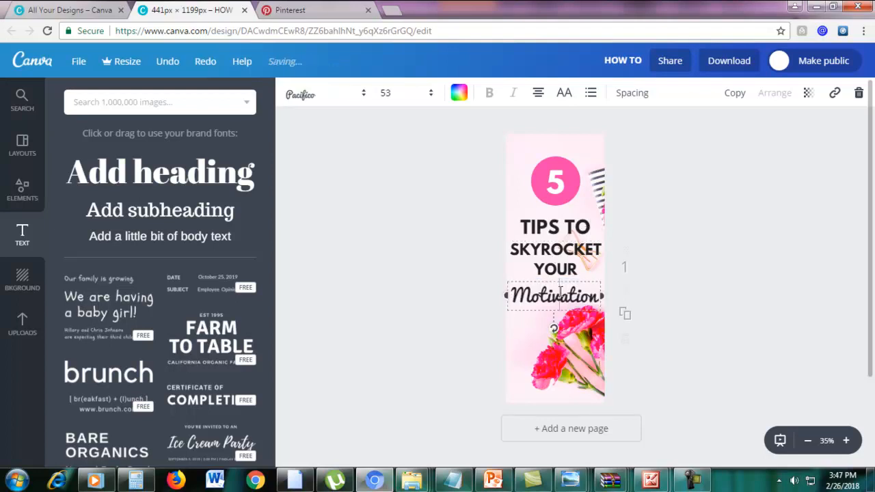
double_click(539, 229)
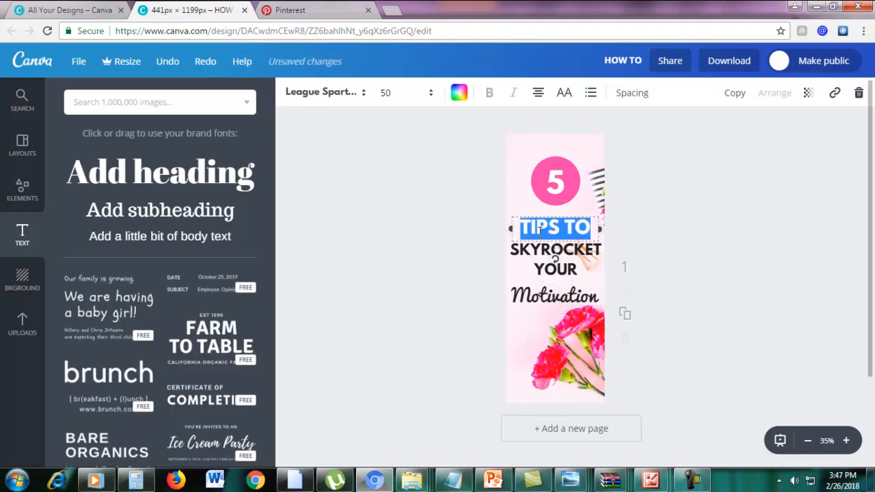
double_click(536, 294)
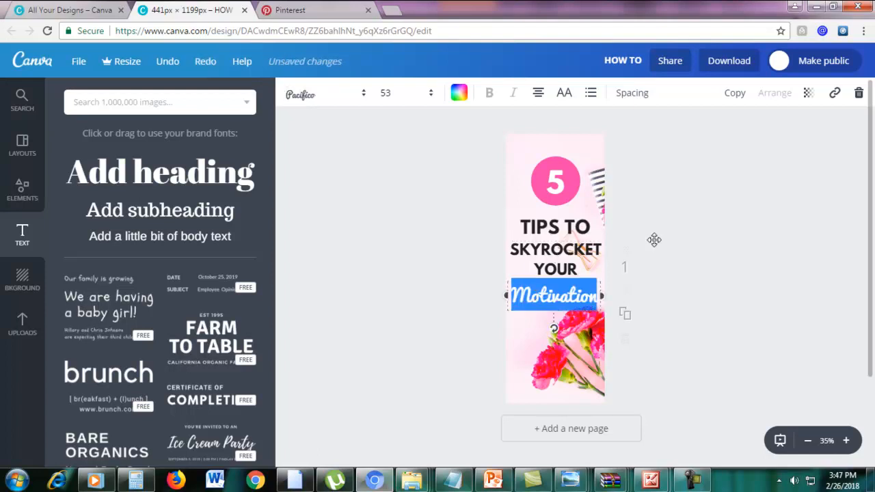
click(579, 290)
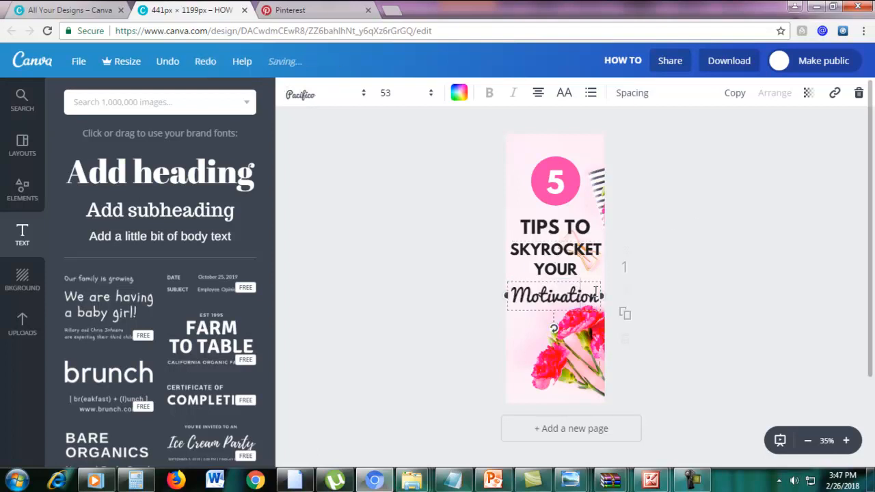
- Recolor the "Motivation" text with the first bright pink of the document colors, and deselect it
drag(597, 291, 510, 295)
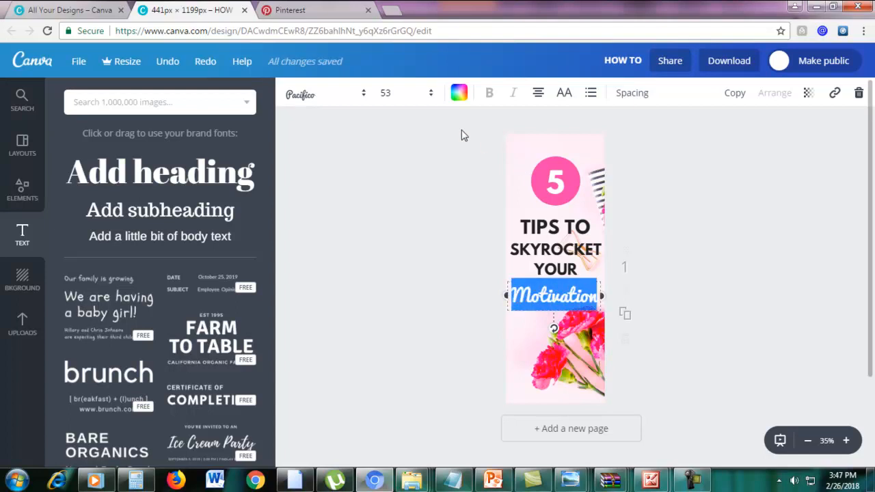
click(459, 94)
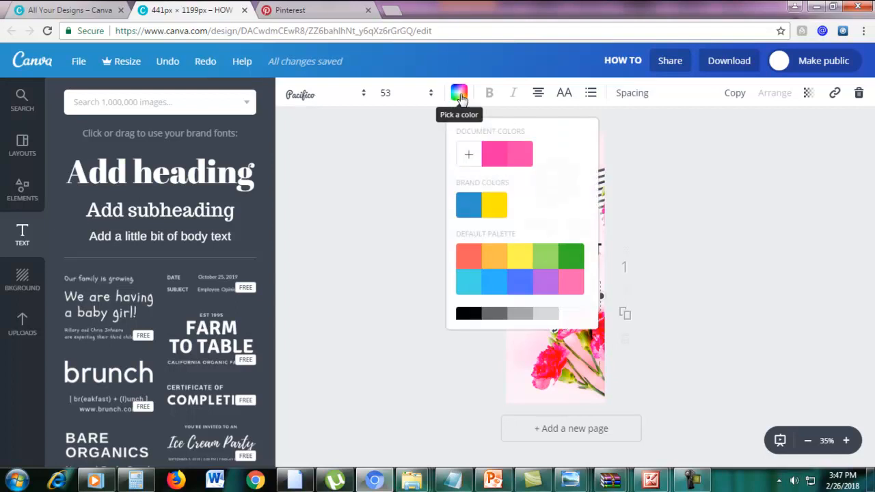
click(495, 157)
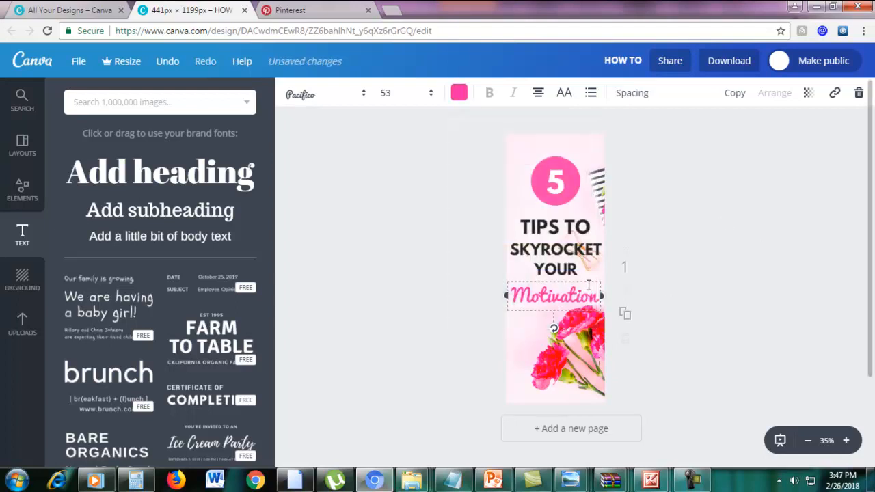
click(642, 244)
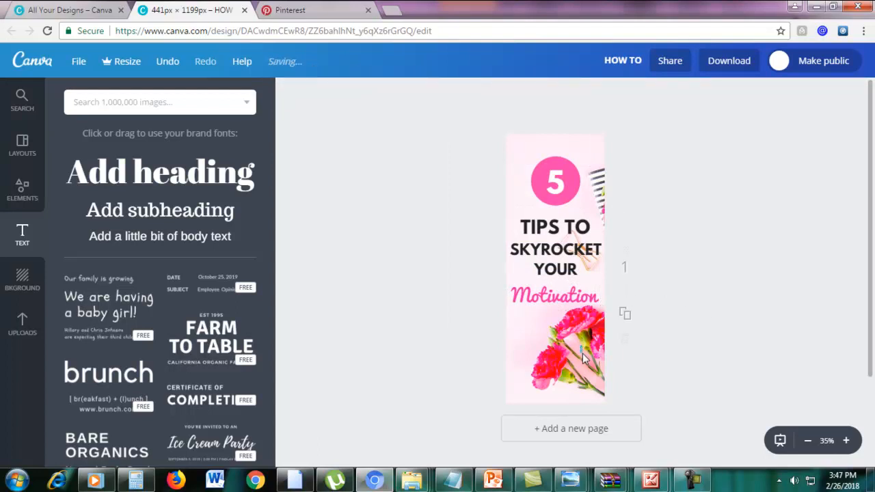
- Move the "Motivation" text up close beneath "YOUR" and set its font size to 55
click(581, 296)
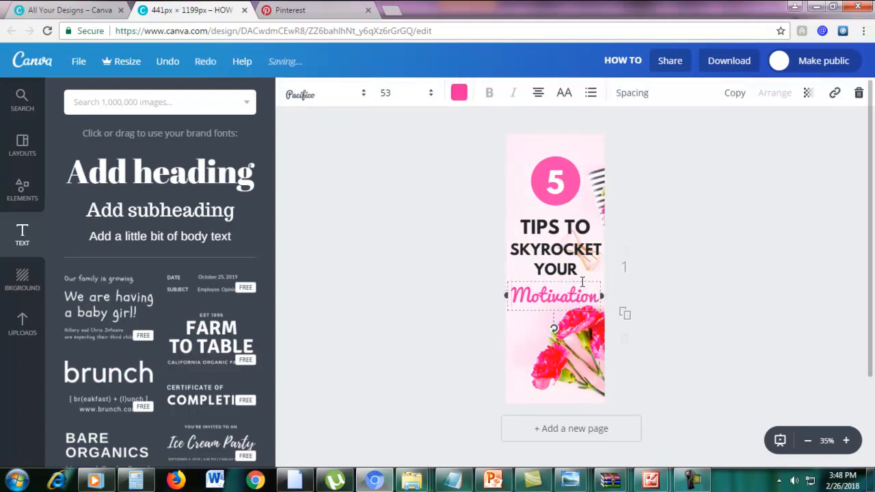
drag(584, 275, 588, 270)
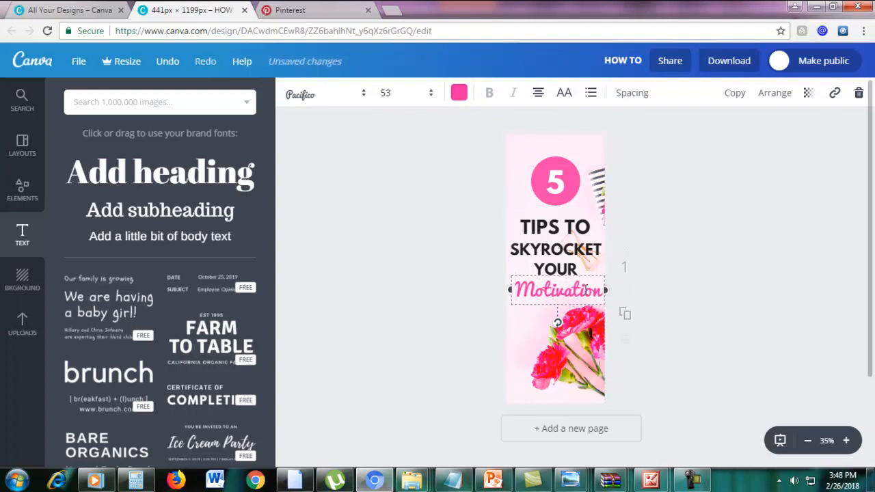
double_click(557, 290)
click(391, 93)
text(55)
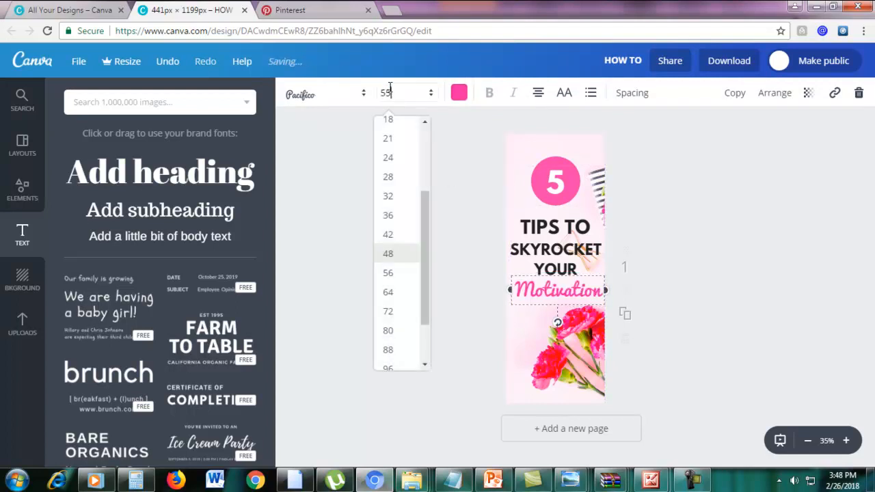
key(Return)
click(677, 286)
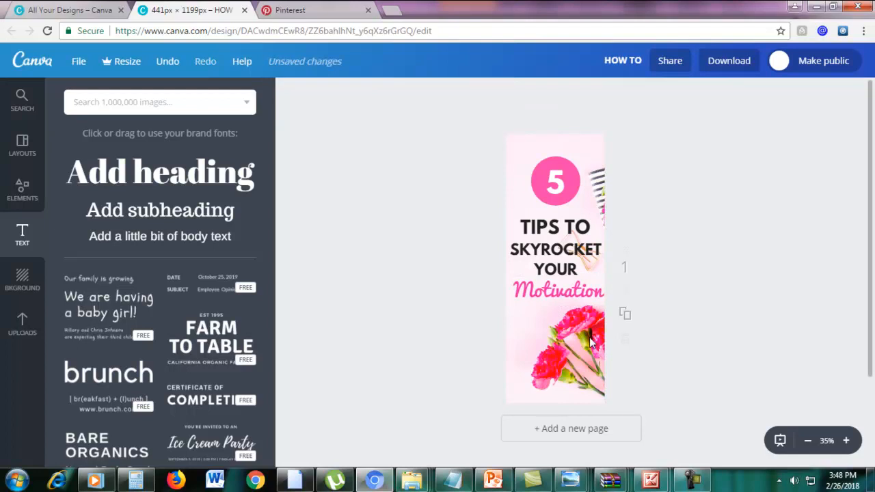
- Add a solid square shape and reshape it into a thin strip spanning the bottom edge of the pin
click(589, 337)
click(498, 393)
click(21, 190)
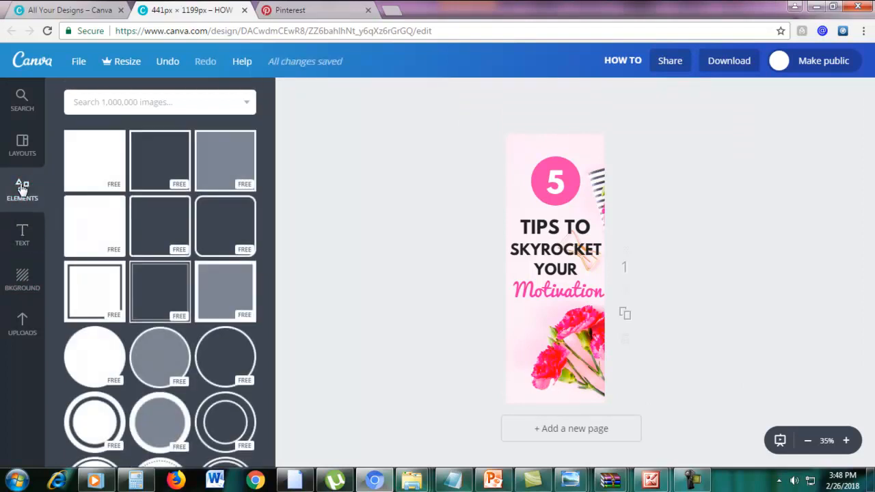
click(96, 153)
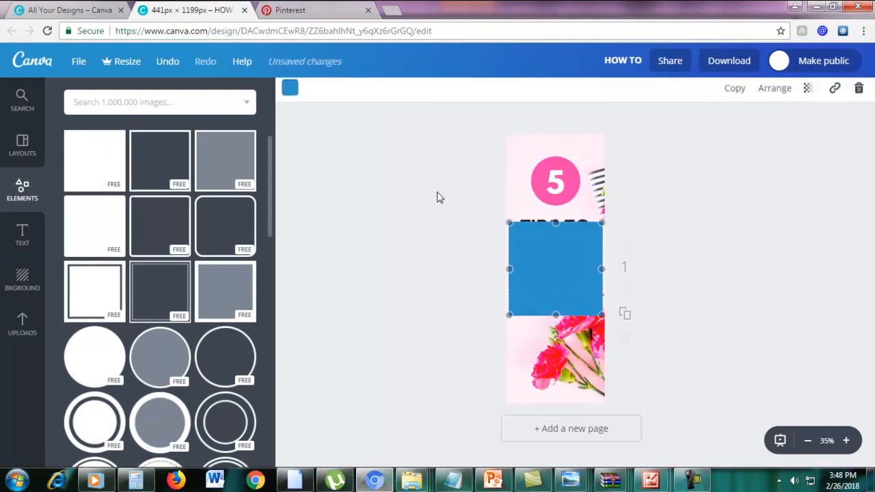
drag(560, 248, 555, 383)
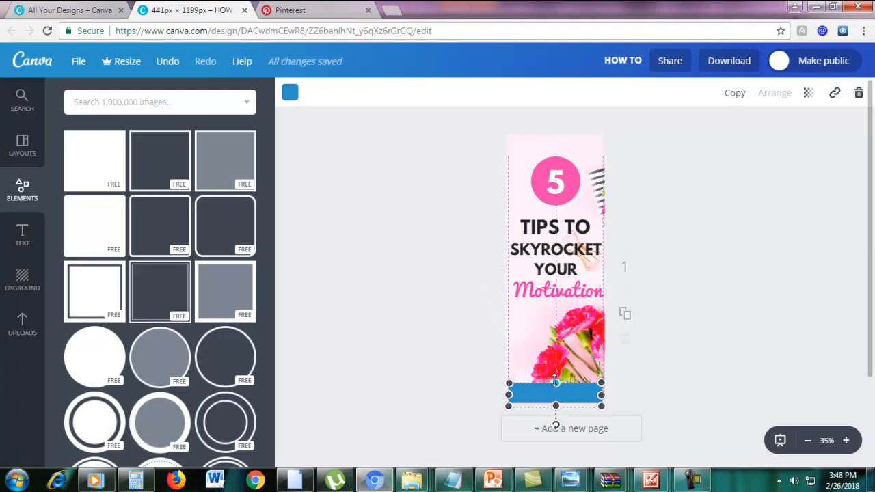
drag(605, 400, 610, 400)
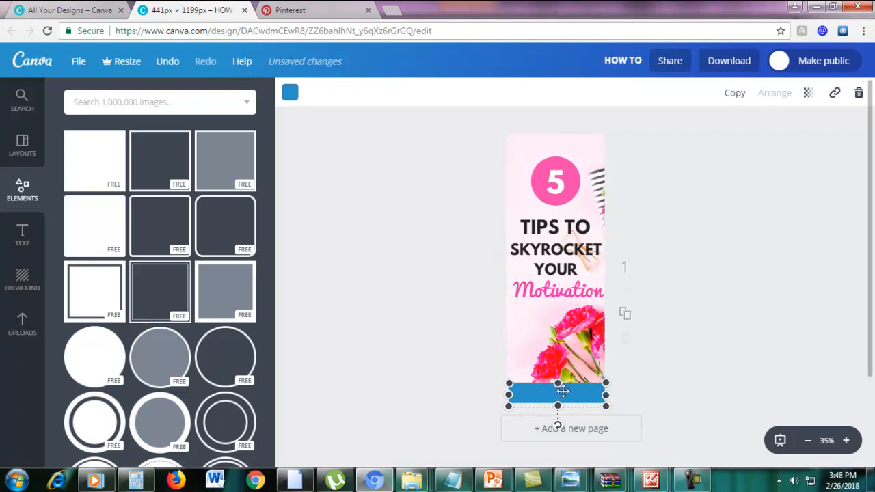
- Recolor the strip at the bottom of the pin black and deselect it
click(631, 371)
click(534, 396)
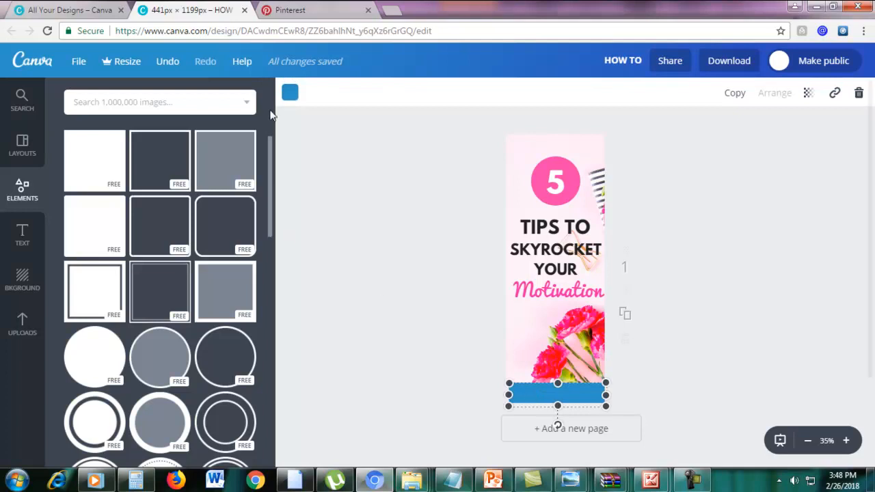
click(289, 93)
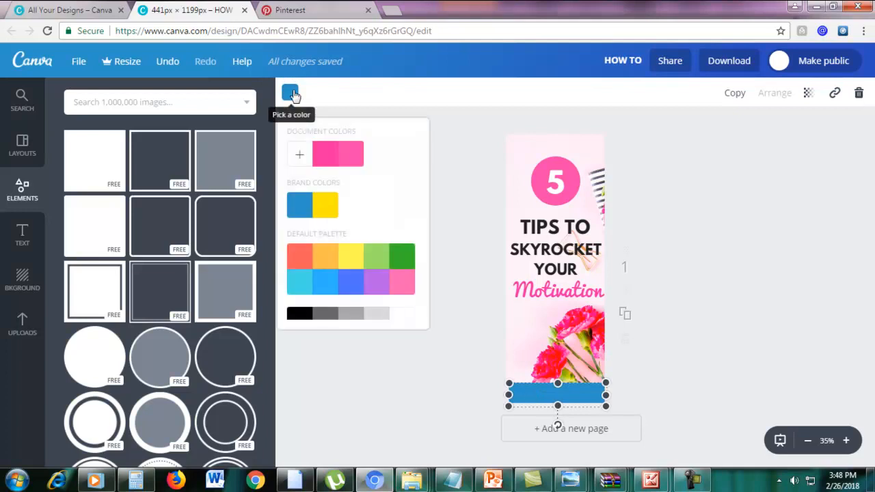
scroll(306, 276, down, 1)
click(300, 300)
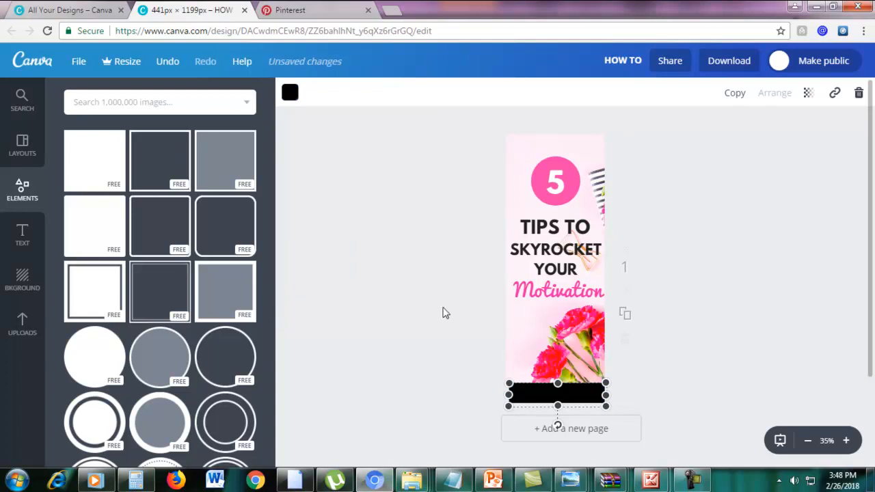
click(398, 307)
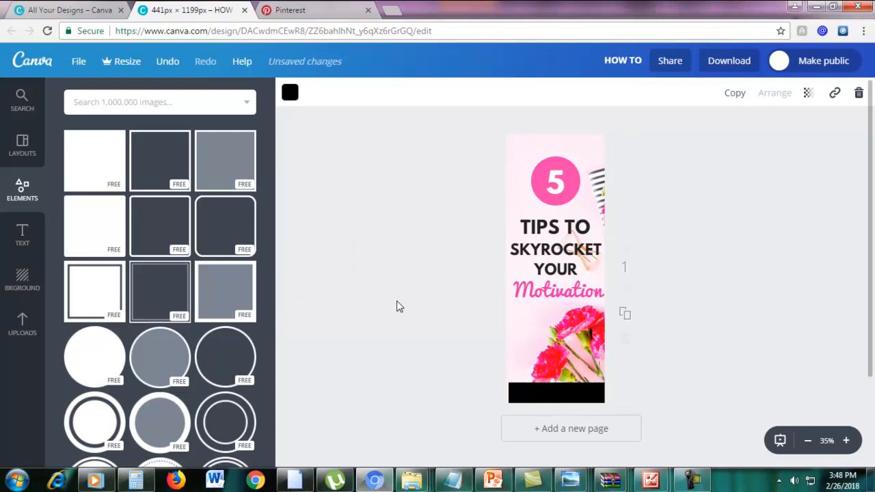
- Add a subheading centered on the black strip and replace its text with "marketingboo.com"
click(21, 237)
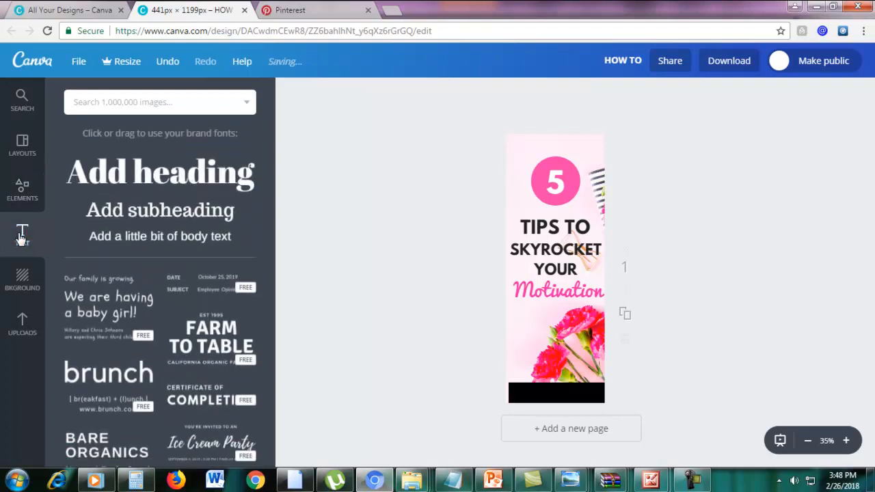
click(139, 213)
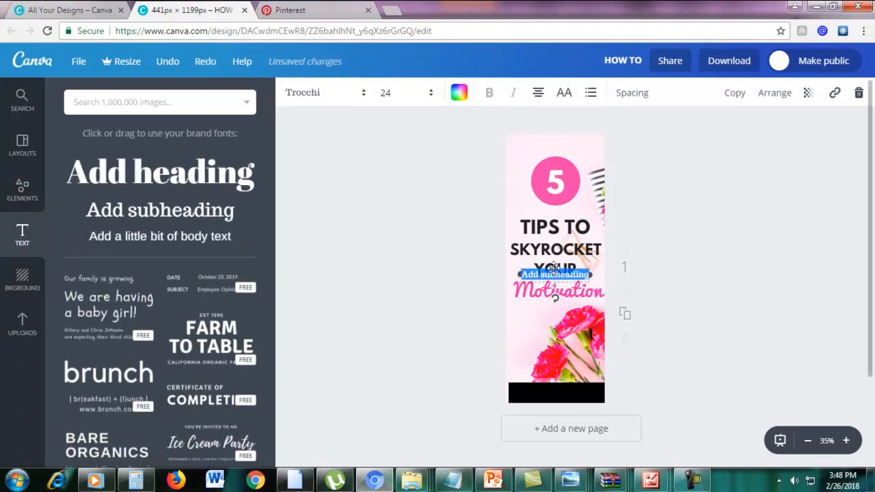
drag(555, 275, 551, 388)
key(BackSpace)
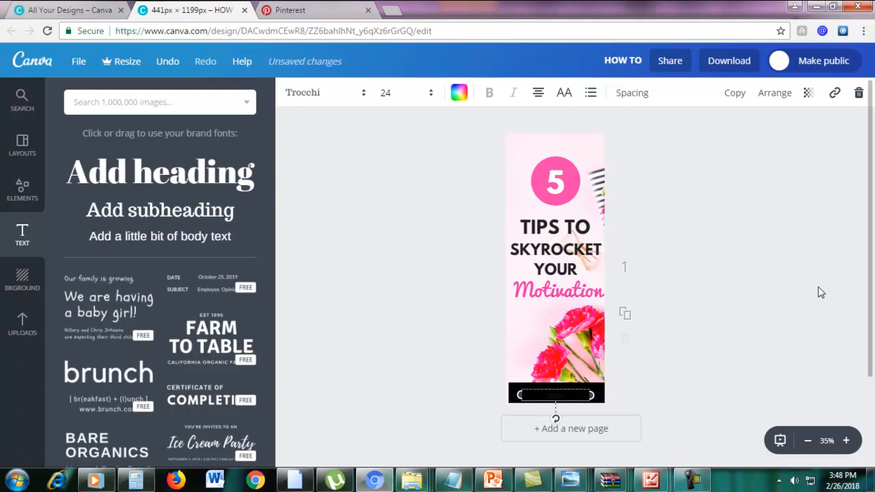
text(om)
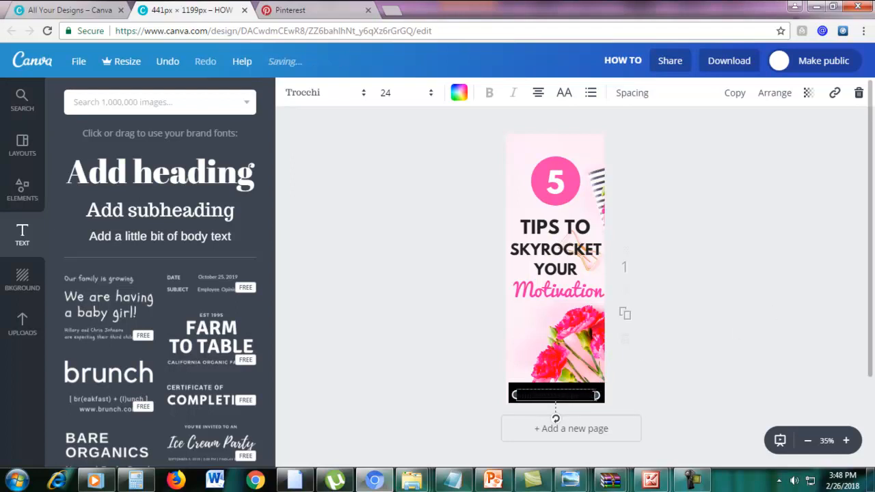
- Recolor the "marketingboo.com" text white and deselect it
triple_click(527, 395)
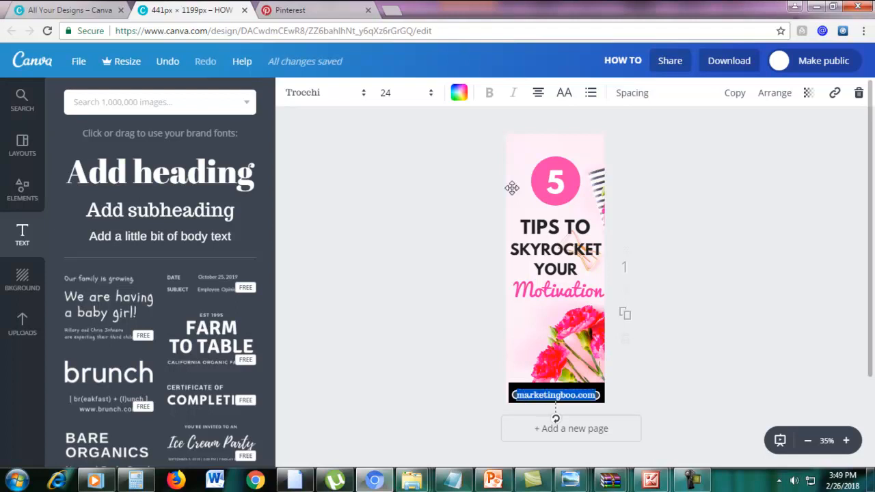
click(458, 94)
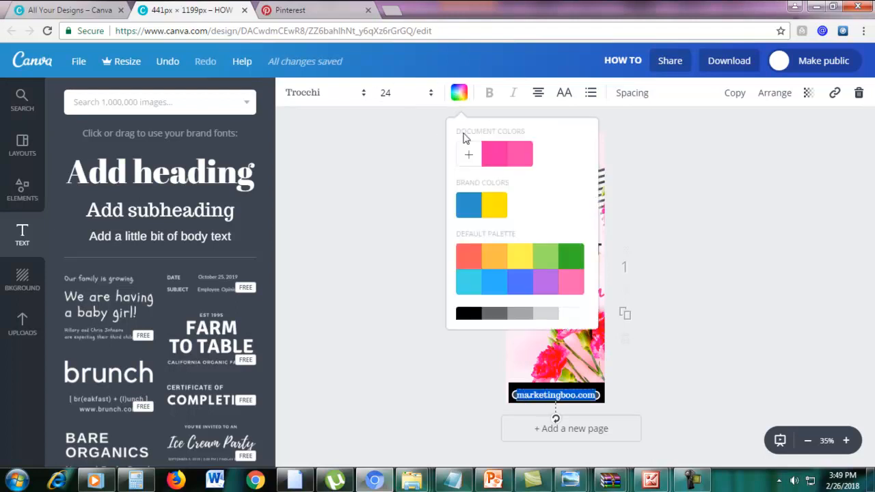
scroll(564, 308, down, 1)
click(569, 312)
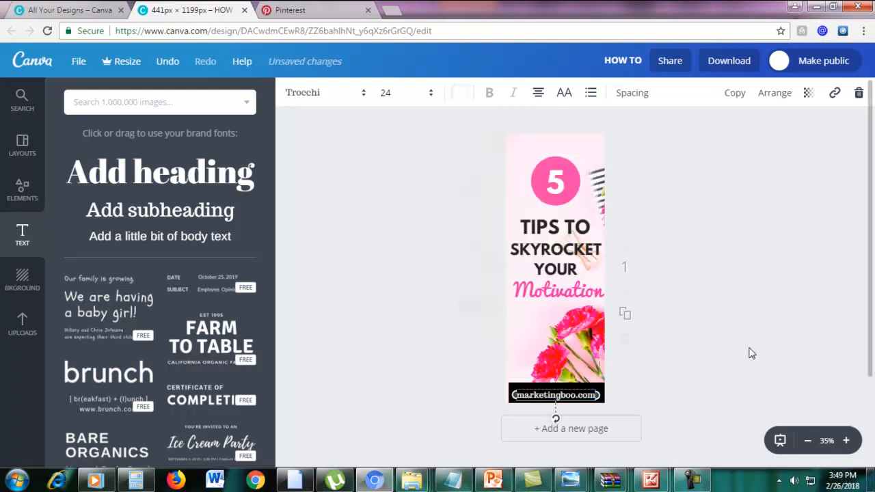
click(767, 381)
drag(587, 391, 585, 395)
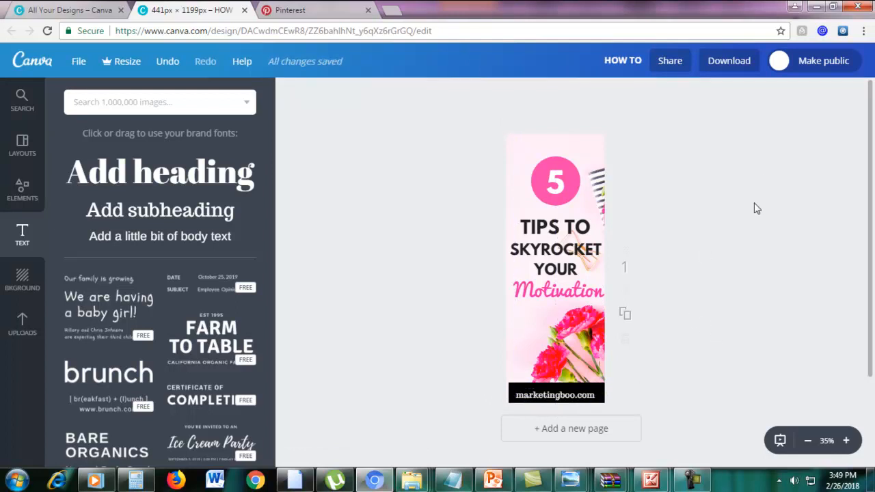
- Download the finished pin as a PNG file and dismiss the download message
scroll(758, 247, down, 1)
scroll(759, 247, up, 1)
click(846, 442)
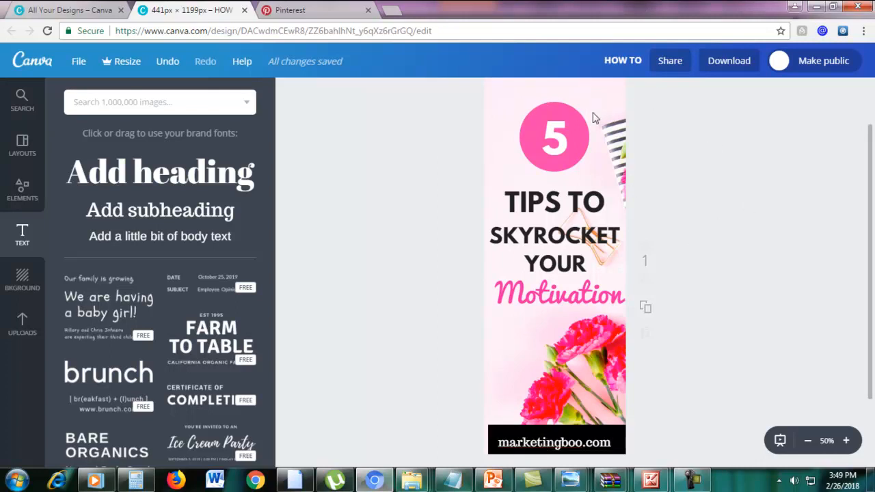
click(730, 62)
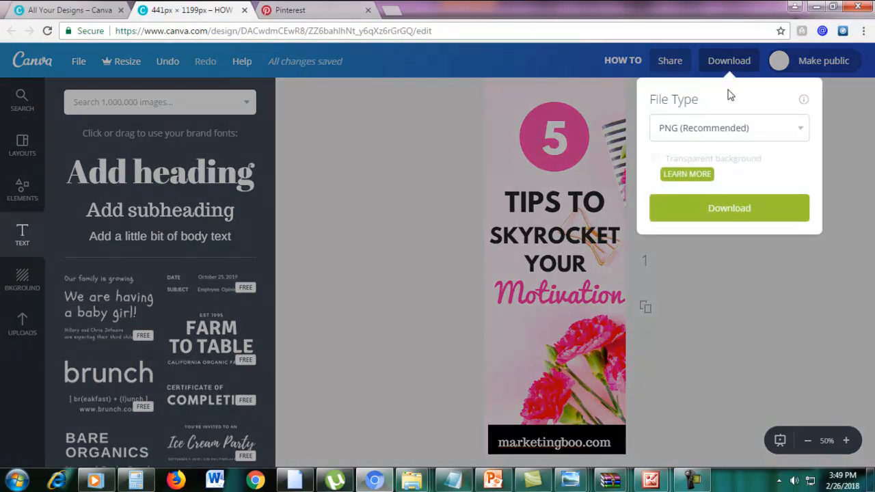
click(719, 127)
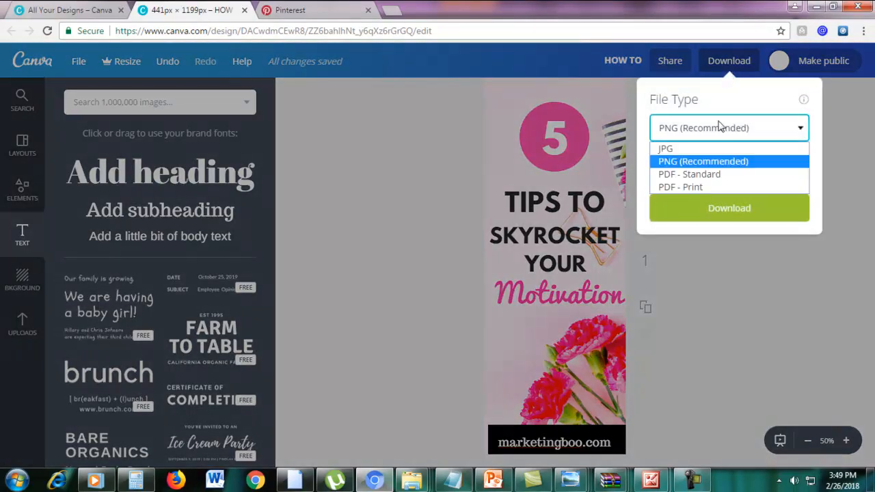
click(706, 164)
click(706, 207)
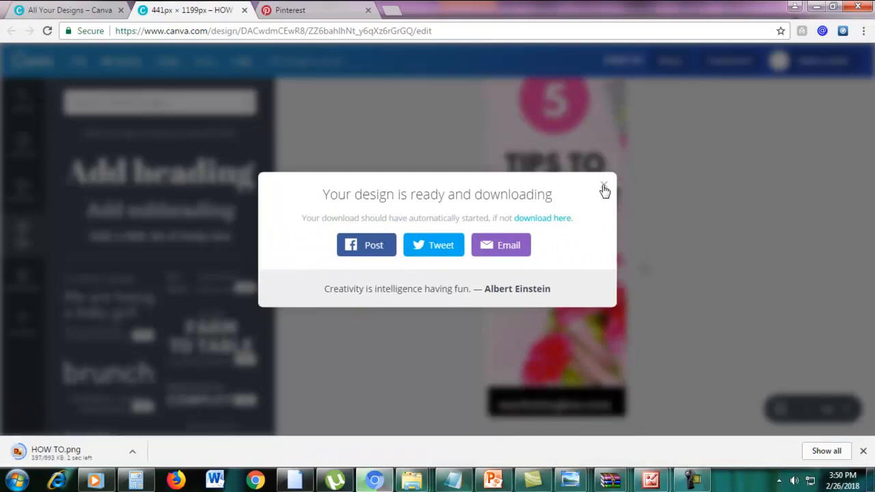
click(604, 189)
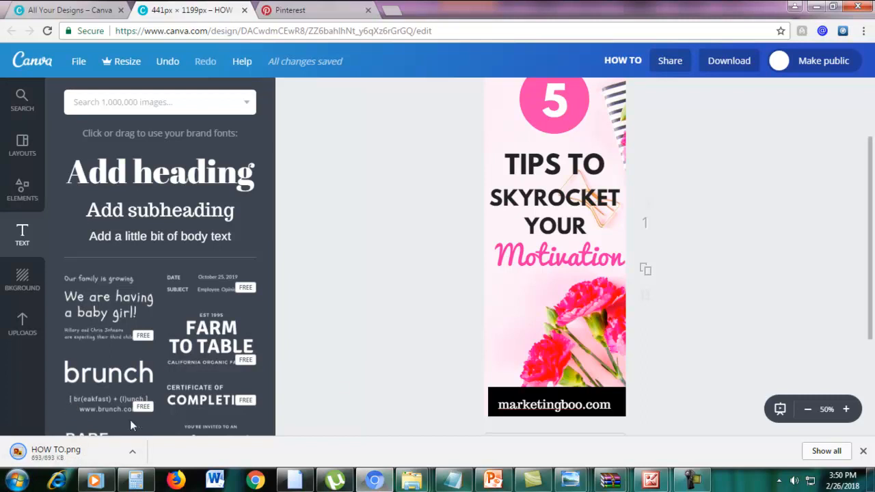
- Open the downloaded HOW TO.png in Windows Photo Viewer and maximize the viewer window
click(863, 32)
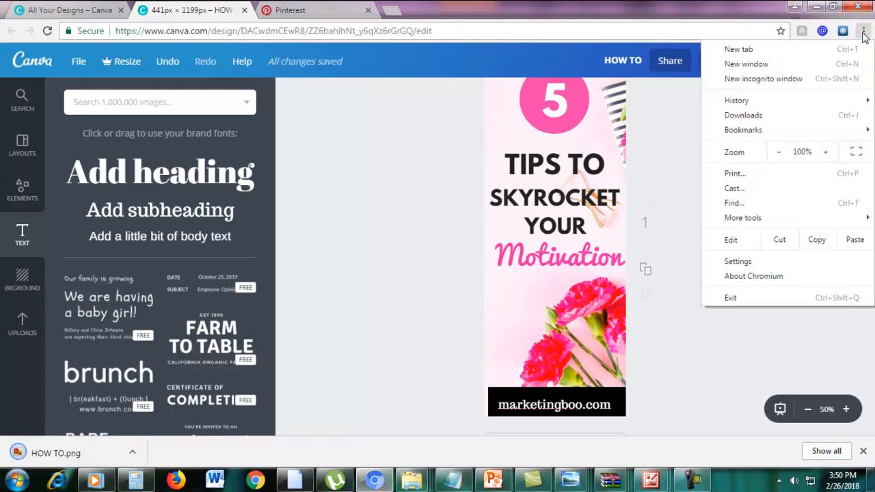
click(410, 242)
click(39, 453)
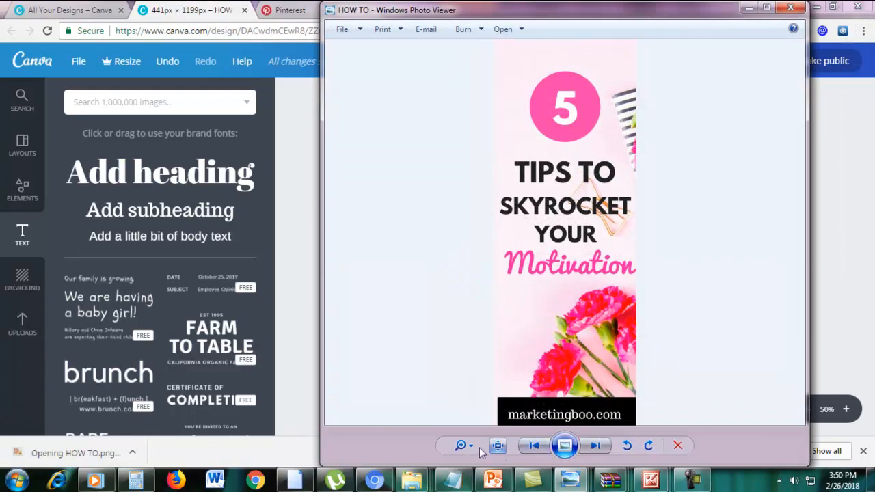
click(460, 445)
drag(474, 449, 474, 446)
click(767, 8)
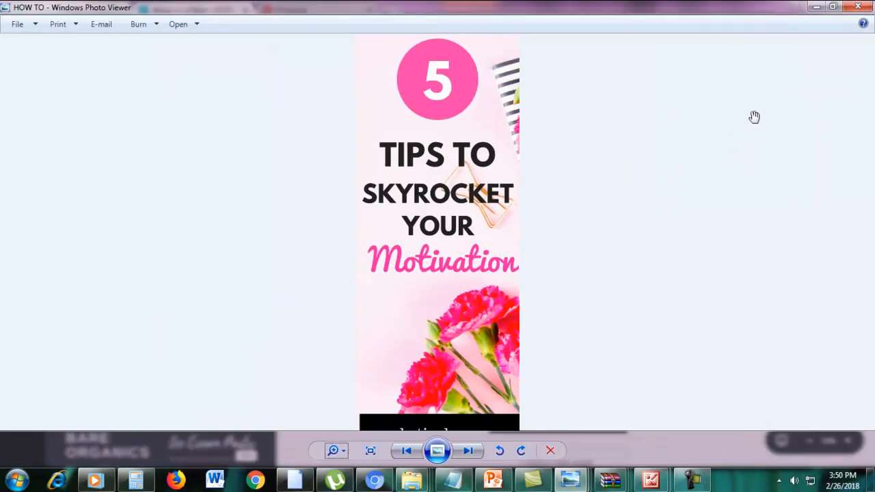
- Examine the downloaded pin up close and as a whole, and minimize the viewer to return to the Canva design
scroll(727, 191, up, 3)
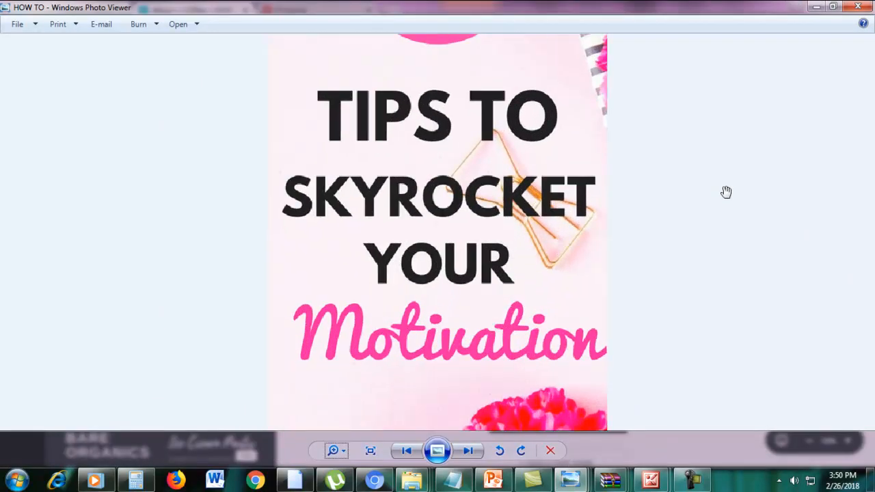
scroll(776, 168, down, 2)
scroll(778, 170, down, 2)
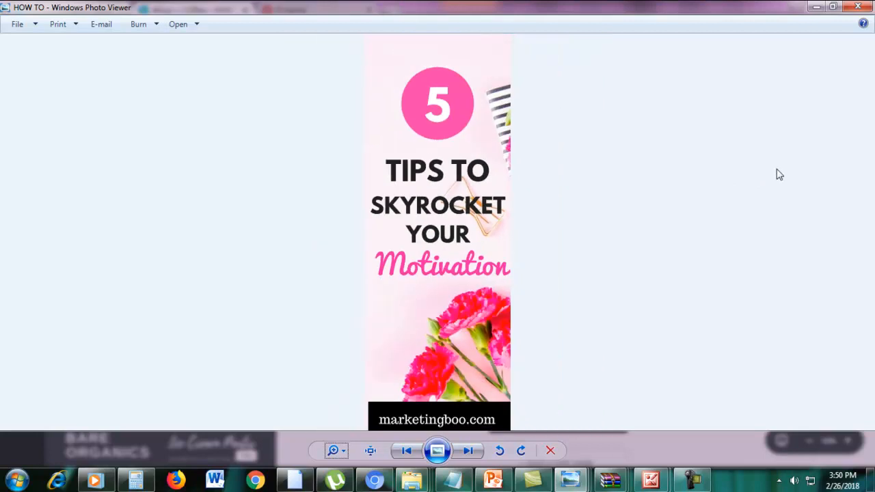
click(814, 6)
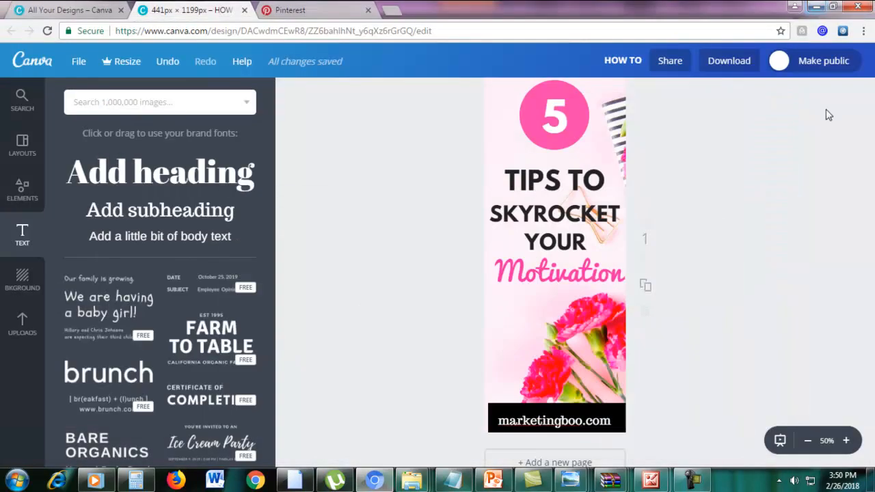